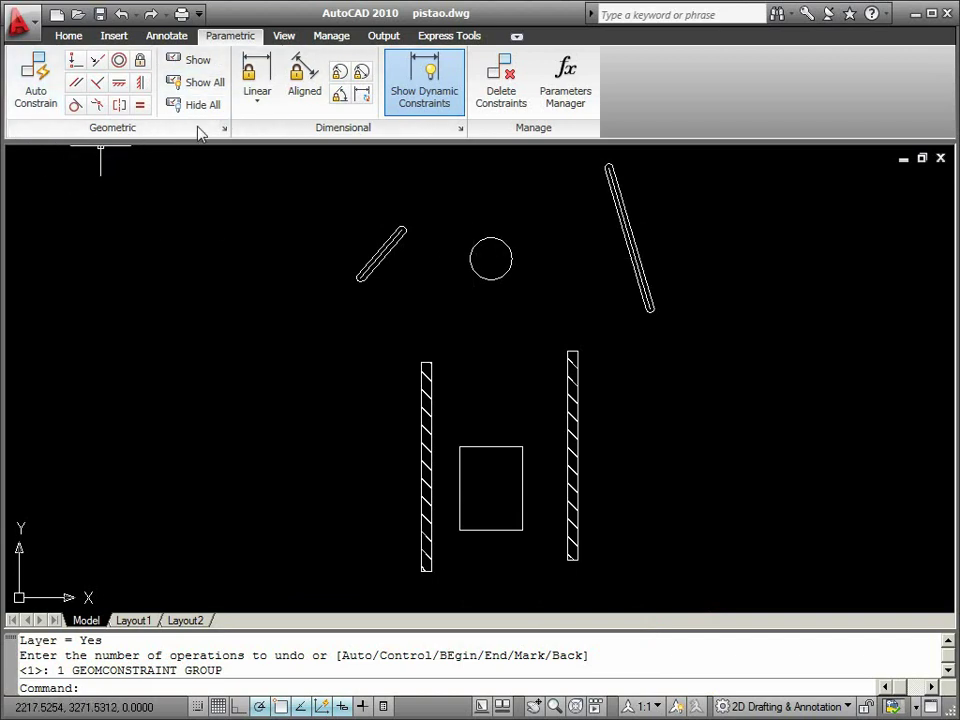
# Auto-constrain both rods, the walls and the piston block, adding six coincident constraints.
pyautogui.click(76, 62)
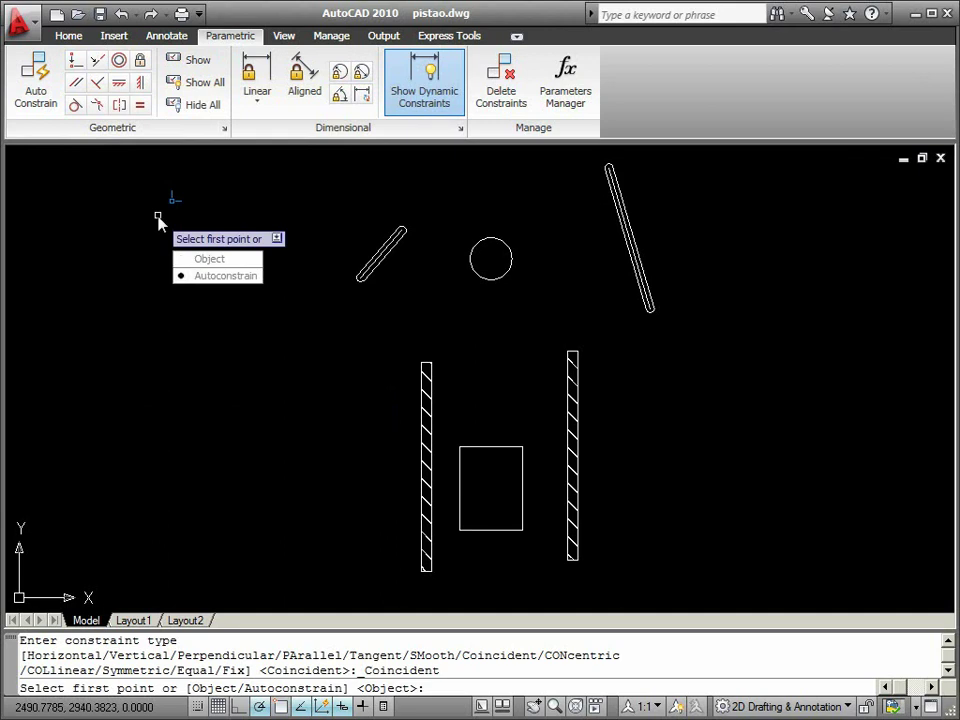
pyautogui.write('A')
pyautogui.press('Return')
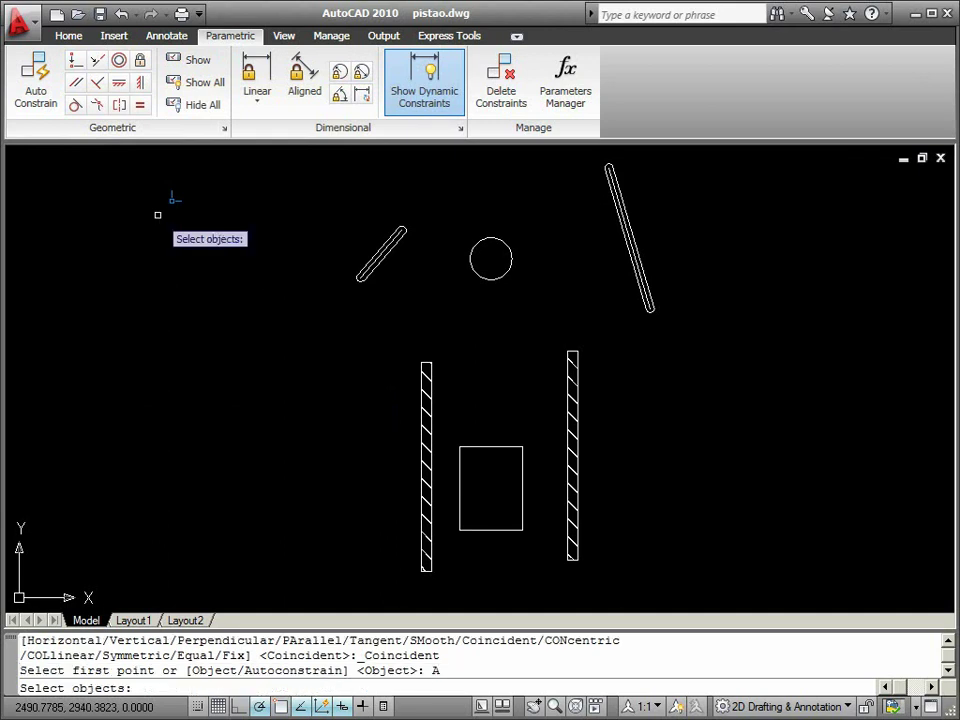
pyautogui.click(318, 230)
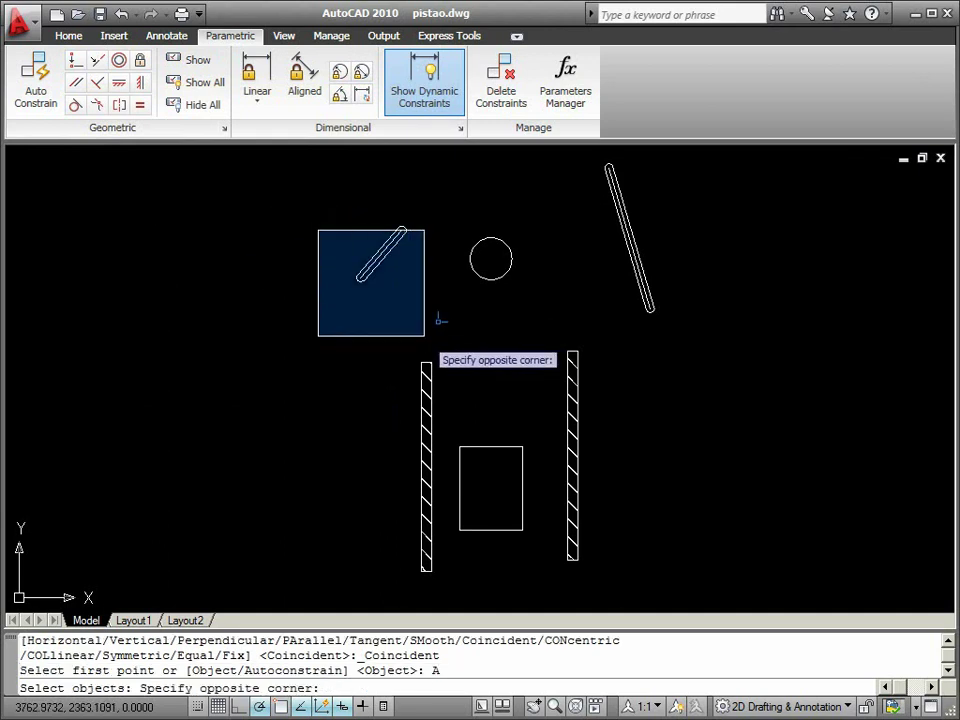
pyautogui.click(432, 296)
pyautogui.click(446, 328)
pyautogui.click(317, 205)
pyautogui.click(729, 356)
pyautogui.click(579, 284)
pyautogui.click(643, 567)
pyautogui.click(304, 466)
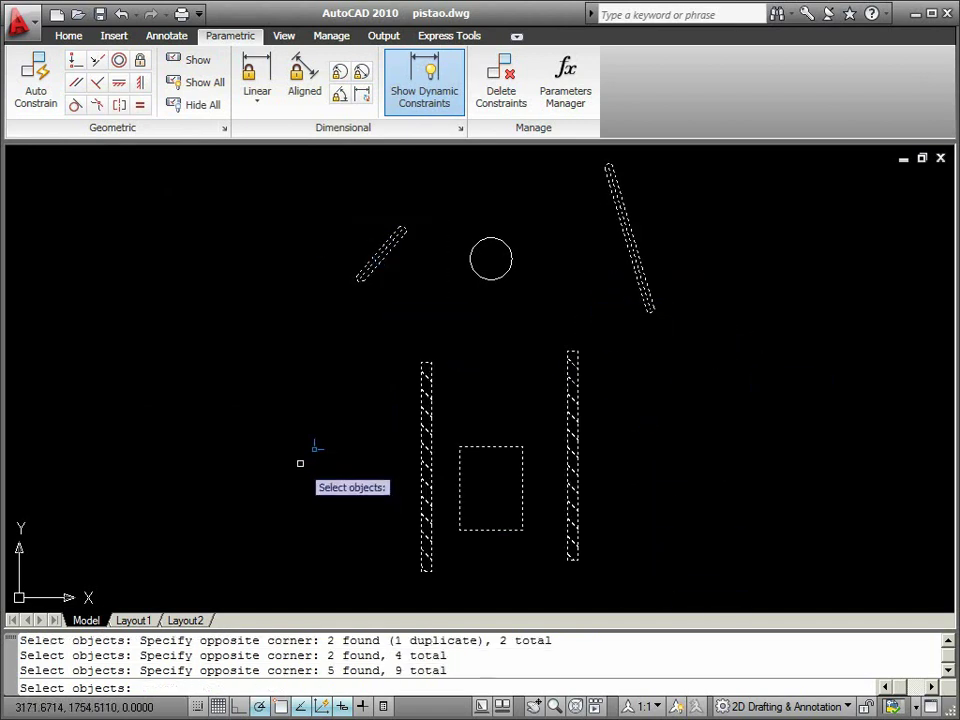
pyautogui.press('Return')
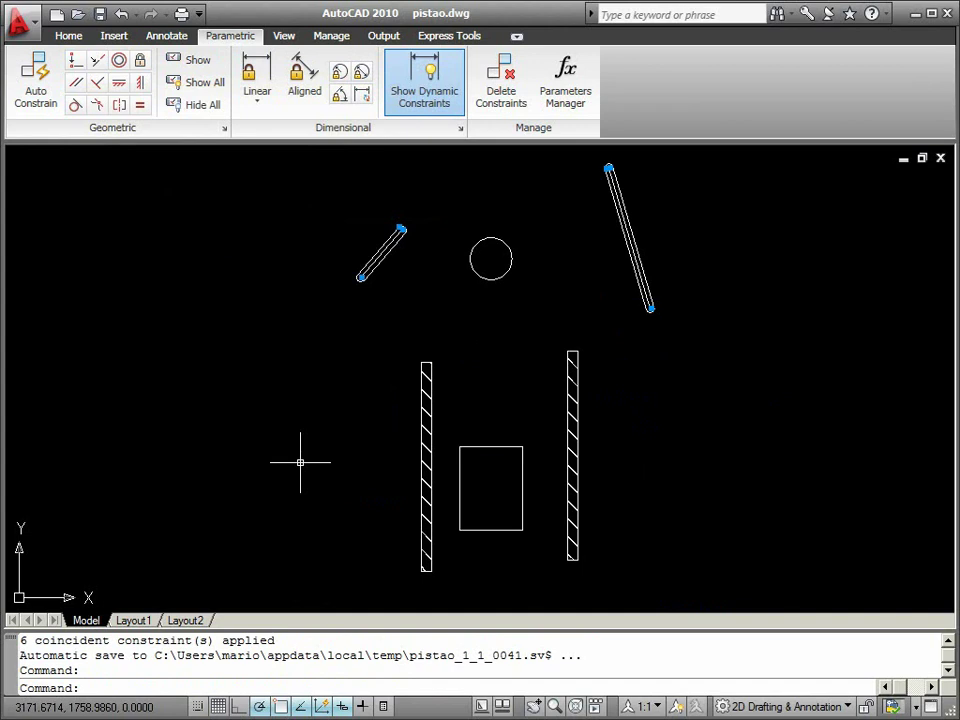
# Make the piston block's left edge vertical.
pyautogui.scroll(3, 493, 493)
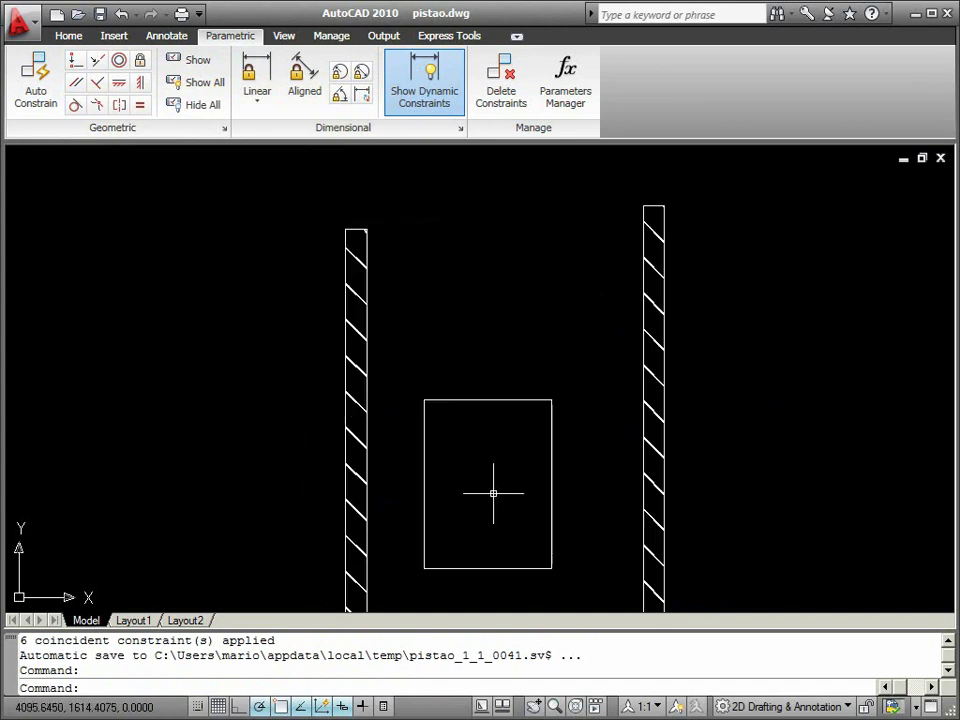
pyautogui.scroll(1, 475, 507)
pyautogui.moveTo(474, 508); pyautogui.dragTo(462, 394, button='middle')
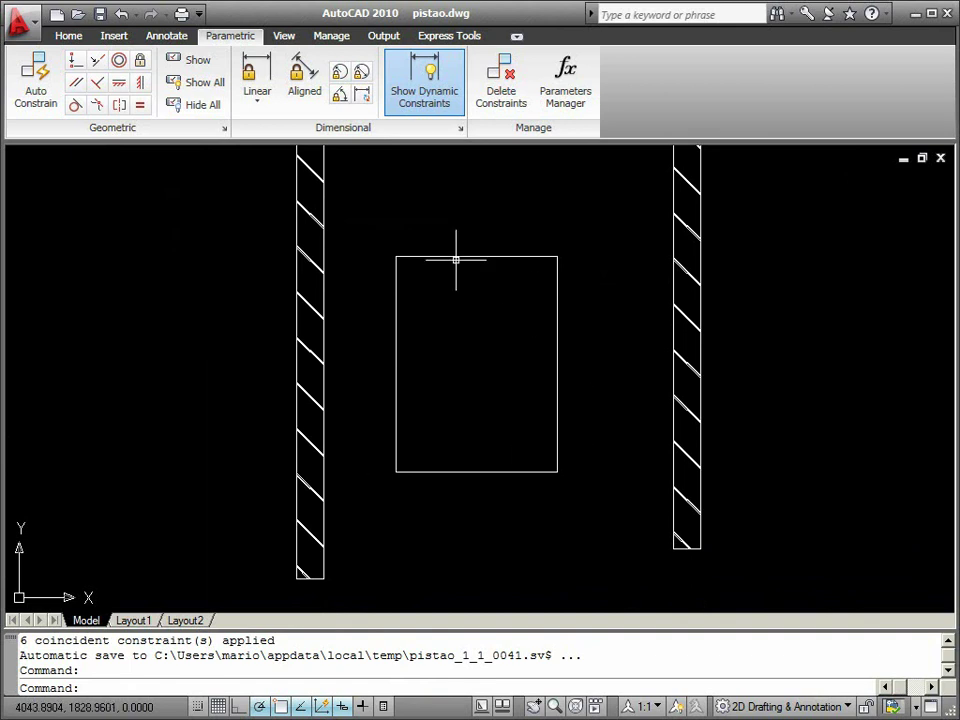
pyautogui.click(142, 87)
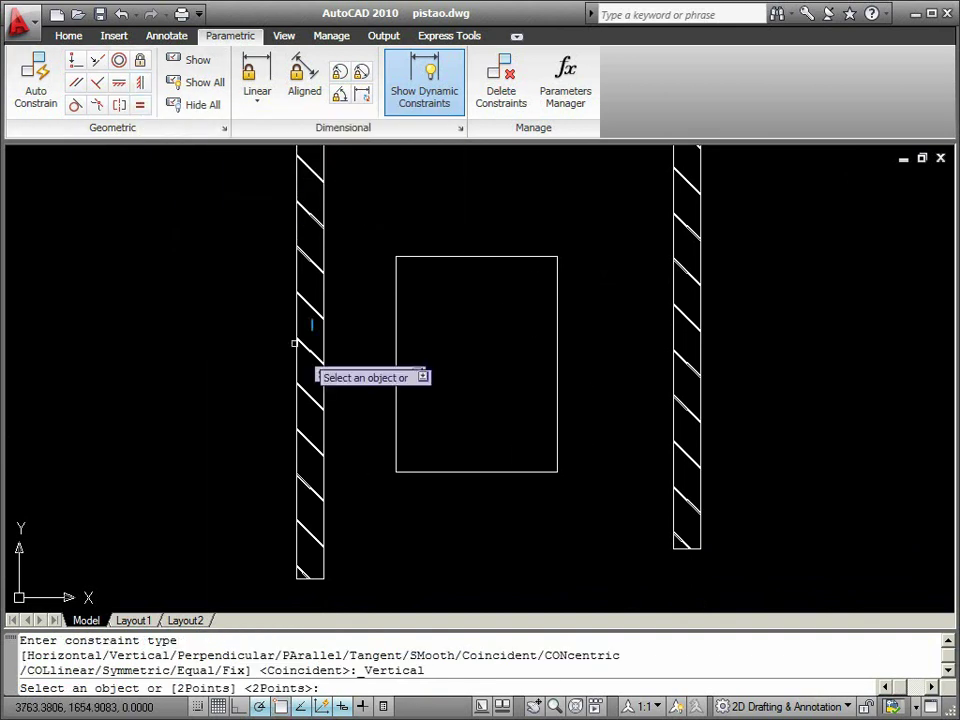
pyautogui.click(397, 352)
# Make the block's bottom edge horizontal and its top edge parallel to the bottom.
pyautogui.click(117, 86)
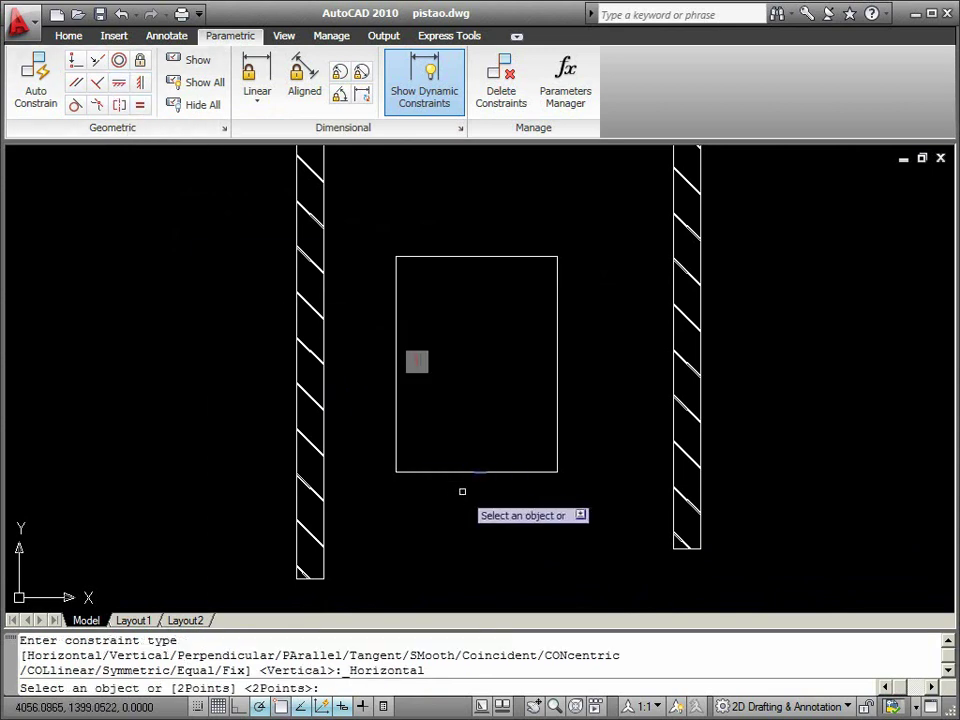
pyautogui.click(470, 471)
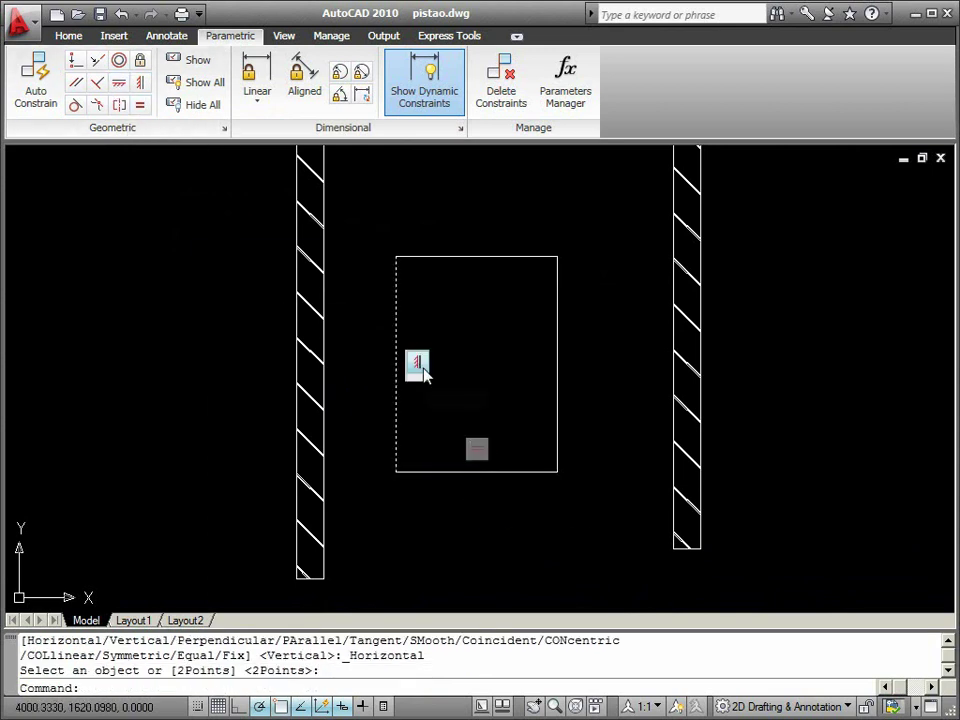
pyautogui.click(77, 83)
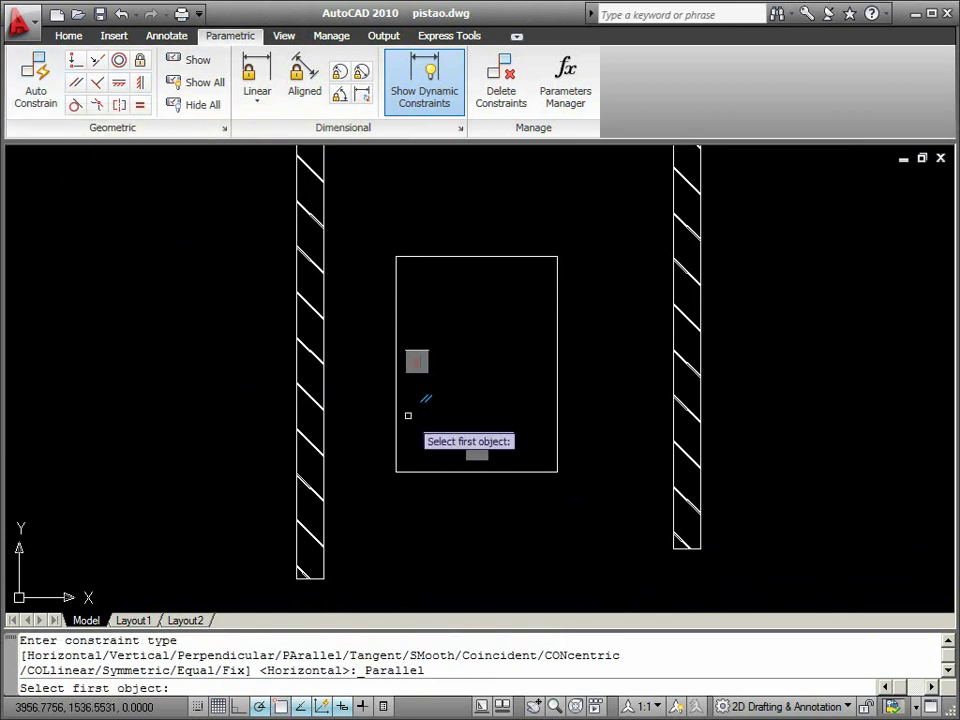
pyautogui.click(446, 471)
pyautogui.click(457, 256)
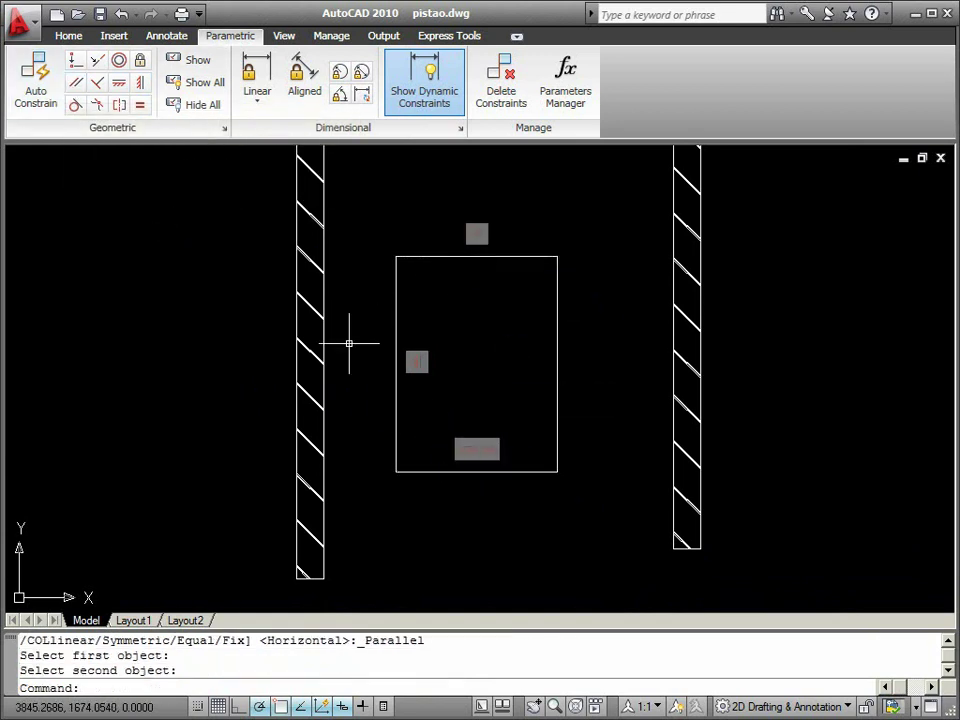
pyautogui.moveTo(298, 358)
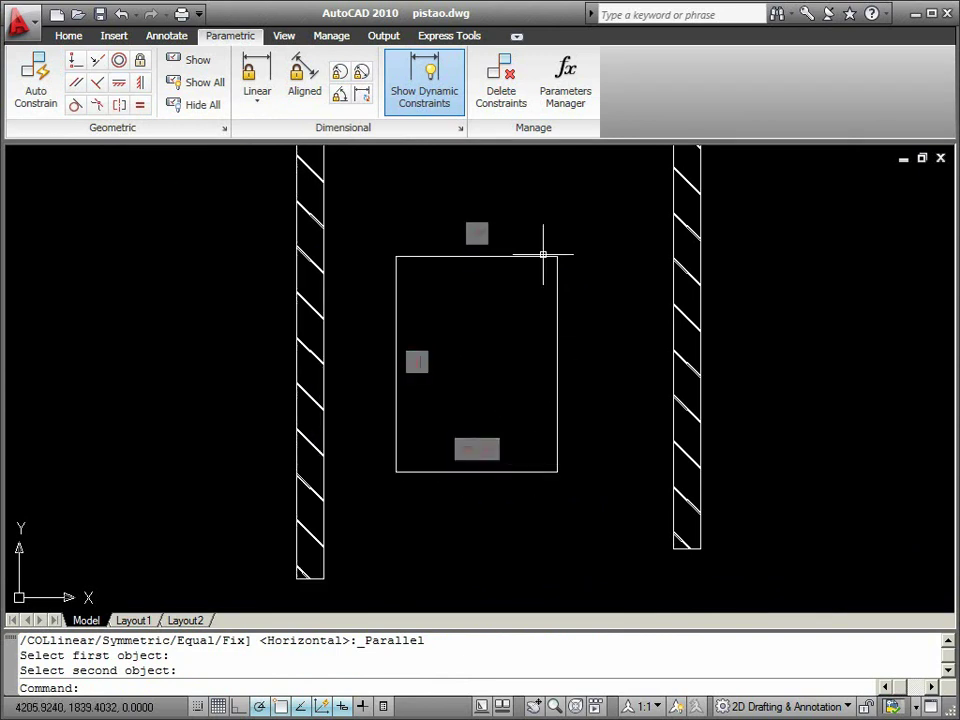
# Add a linear dimensional constraint d1=300 across the block's top width.
pyautogui.click(257, 78)
pyautogui.click(397, 257)
pyautogui.click(557, 257)
pyautogui.click(545, 207)
pyautogui.press('Return')
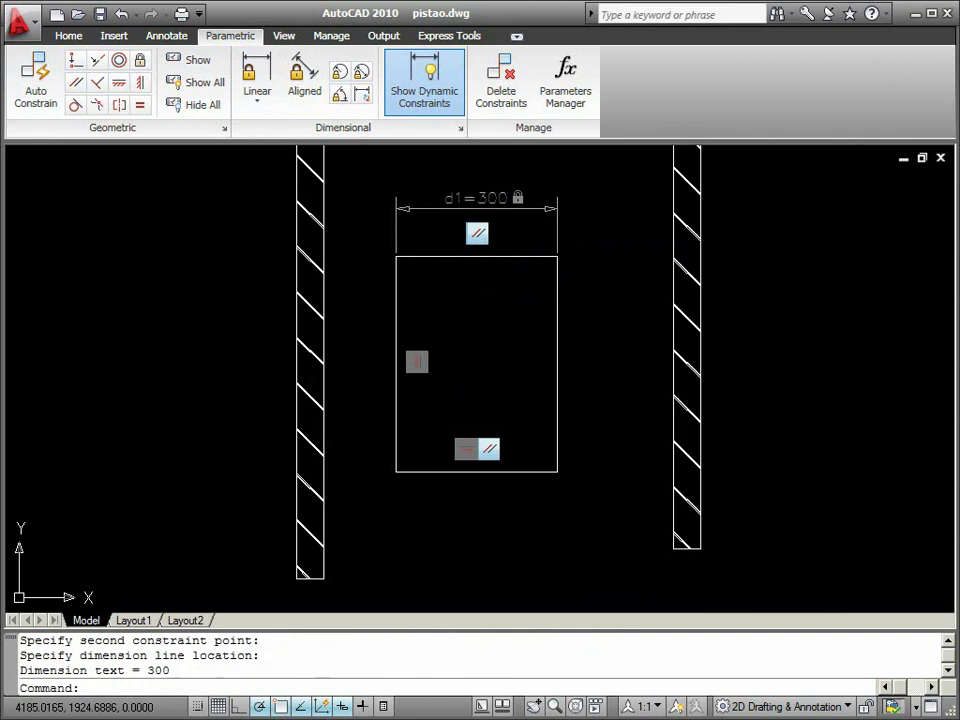
# Add a linear dimensional constraint d2=400 along the block's left height.
pyautogui.click(257, 80)
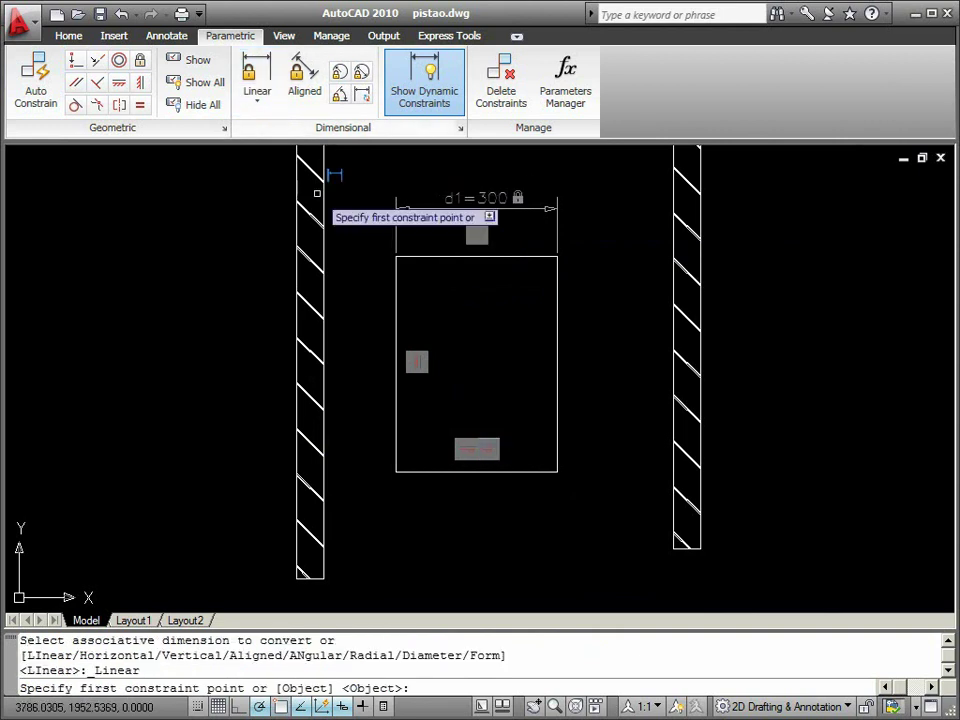
pyautogui.click(396, 257)
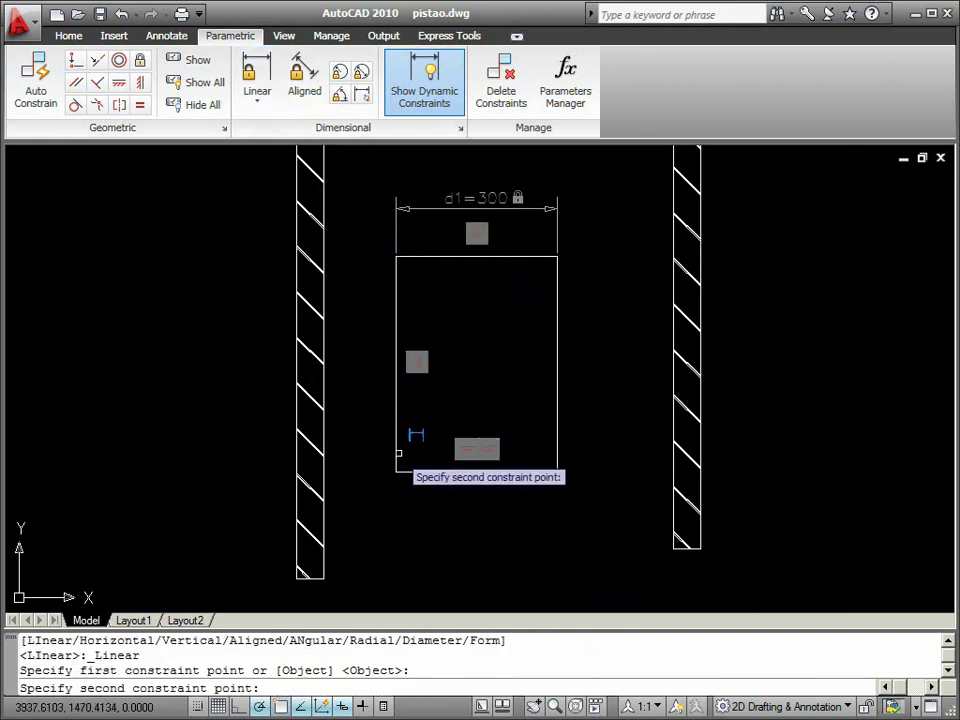
pyautogui.click(389, 465)
pyautogui.click(396, 471)
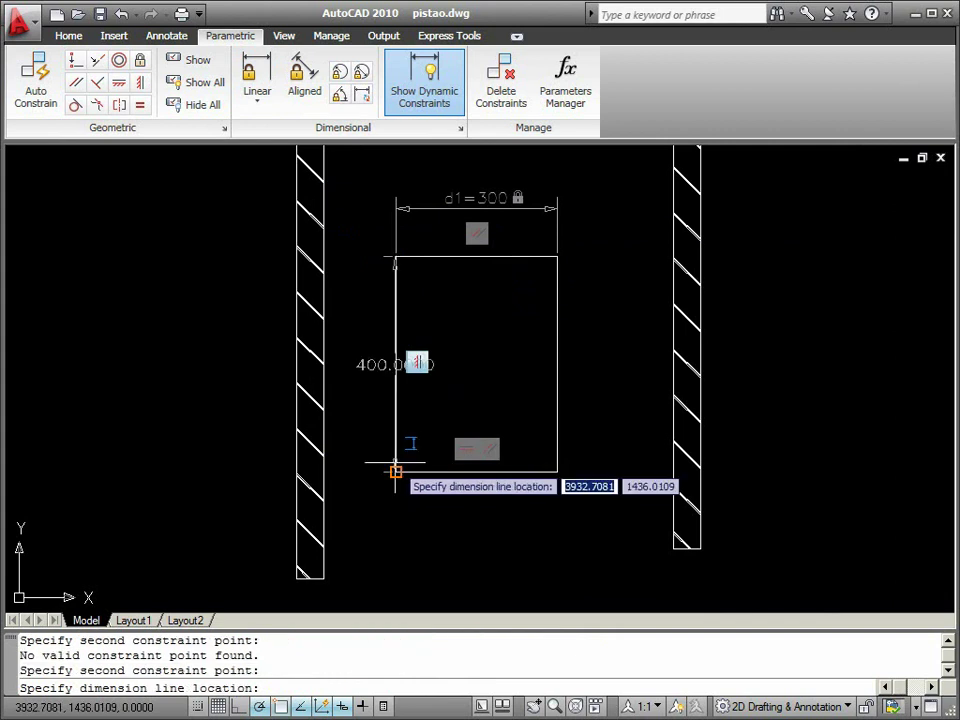
pyautogui.click(486, 452)
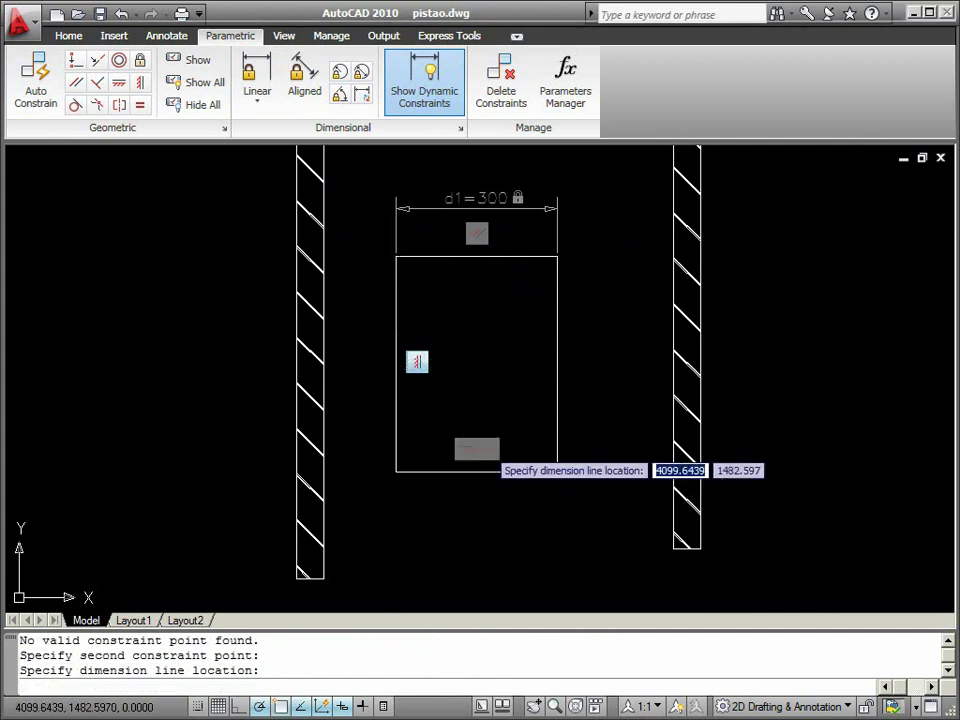
pyautogui.press('Return')
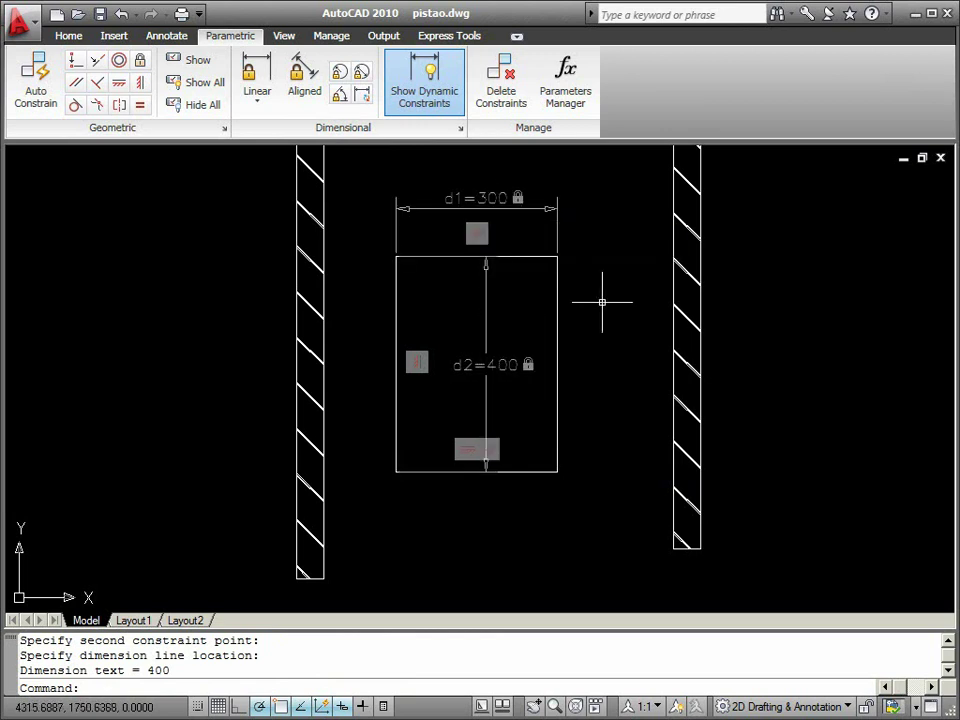
# Auto-constrain the left and right hatched walls.
pyautogui.scroll(-2, 366, 350)
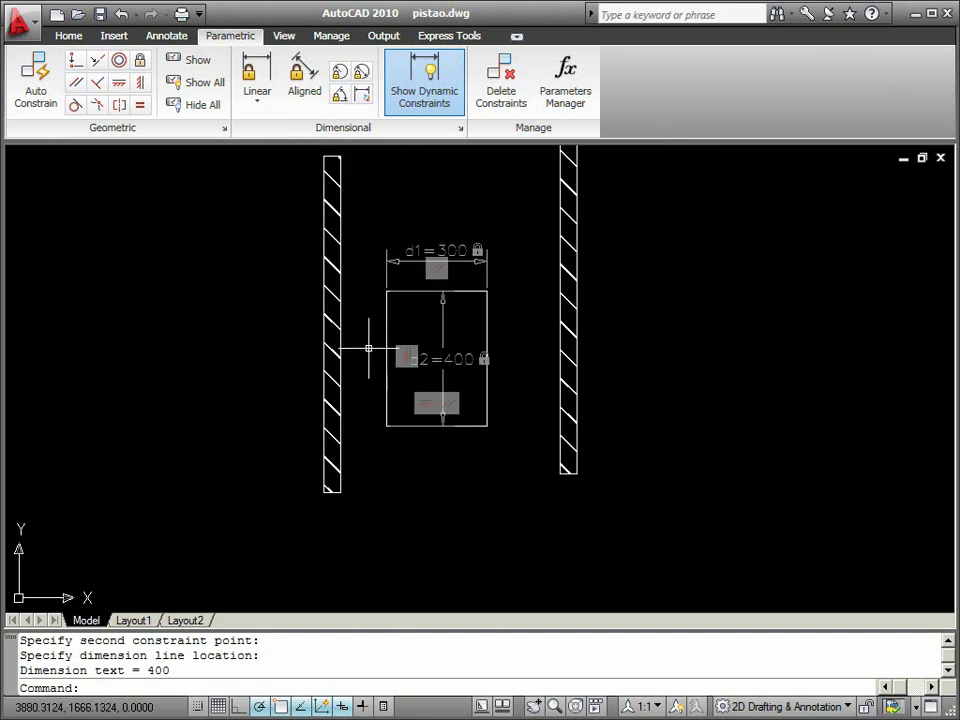
pyautogui.moveTo(369, 353); pyautogui.dragTo(407, 409, button='middle')
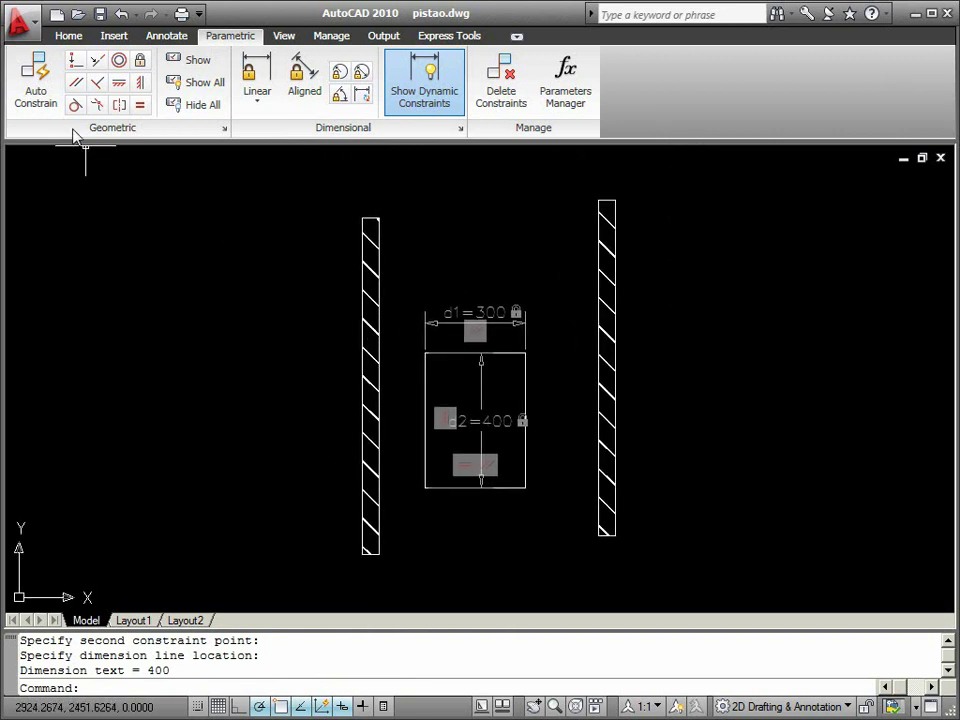
pyautogui.click(36, 80)
pyautogui.click(394, 451)
pyautogui.click(279, 446)
pyautogui.click(641, 443)
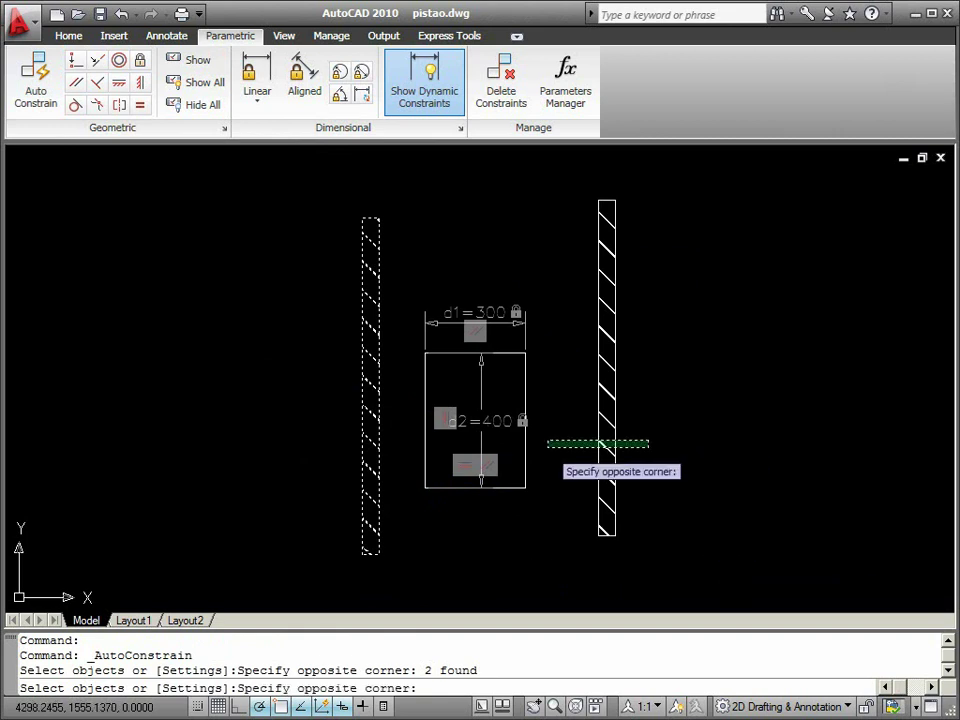
pyautogui.click(551, 448)
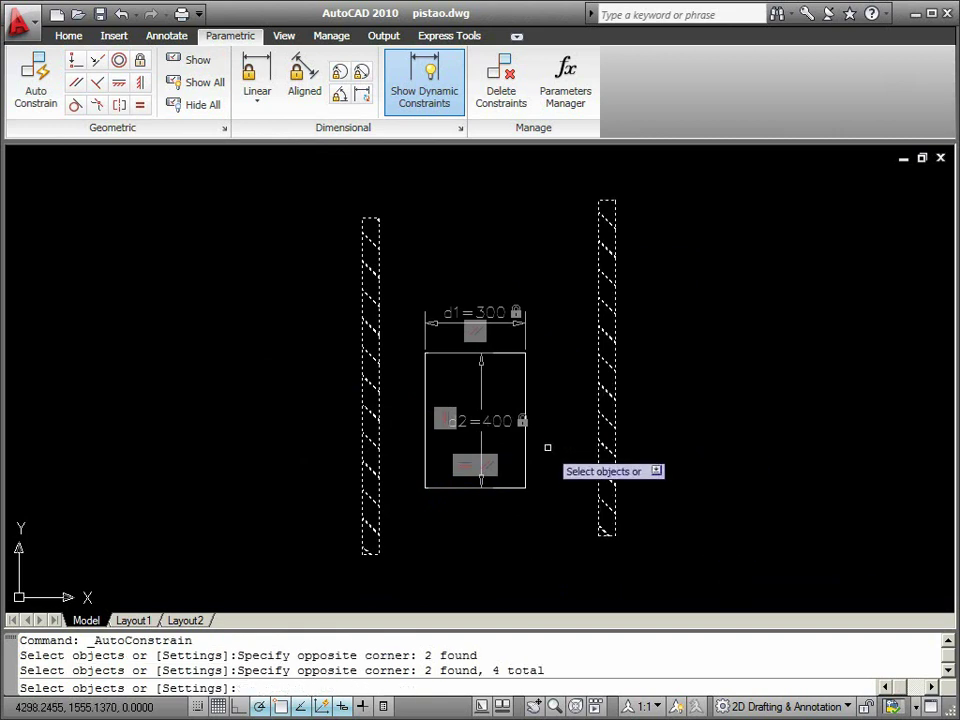
pyautogui.rightClick(554, 501)
pyautogui.click(592, 516)
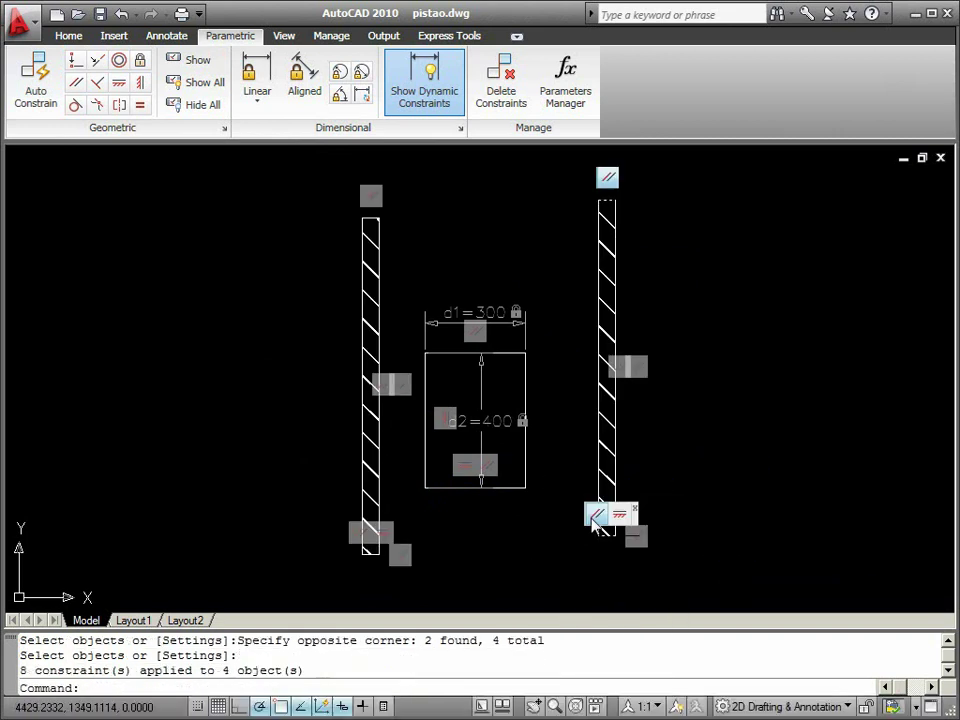
# Constrain the left and right hatched bars to be equal.
pyautogui.click(140, 104)
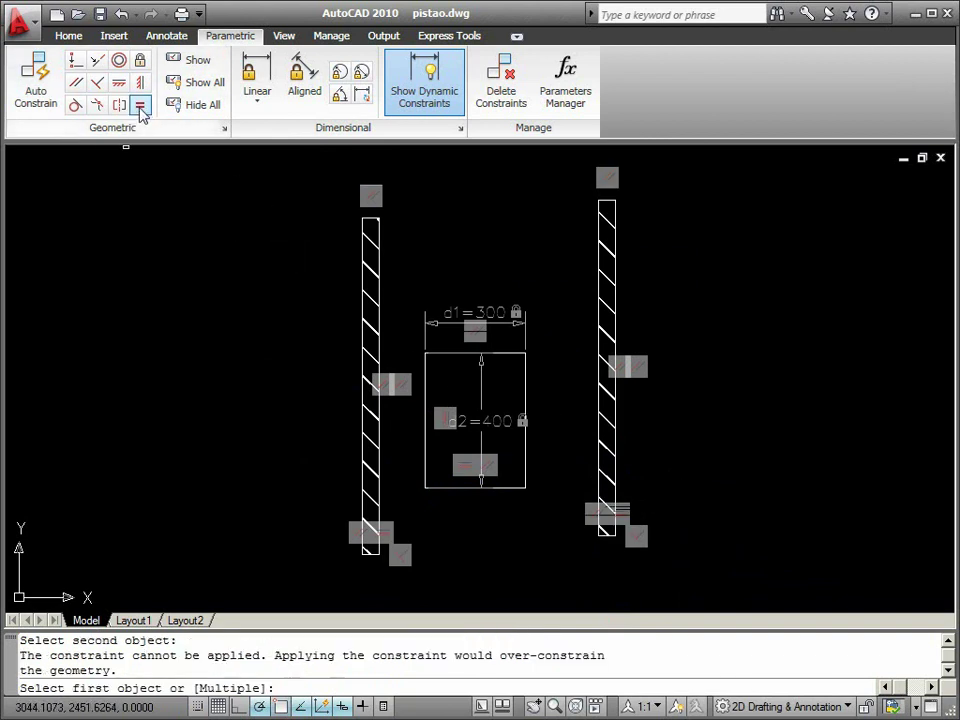
pyautogui.click(370, 218)
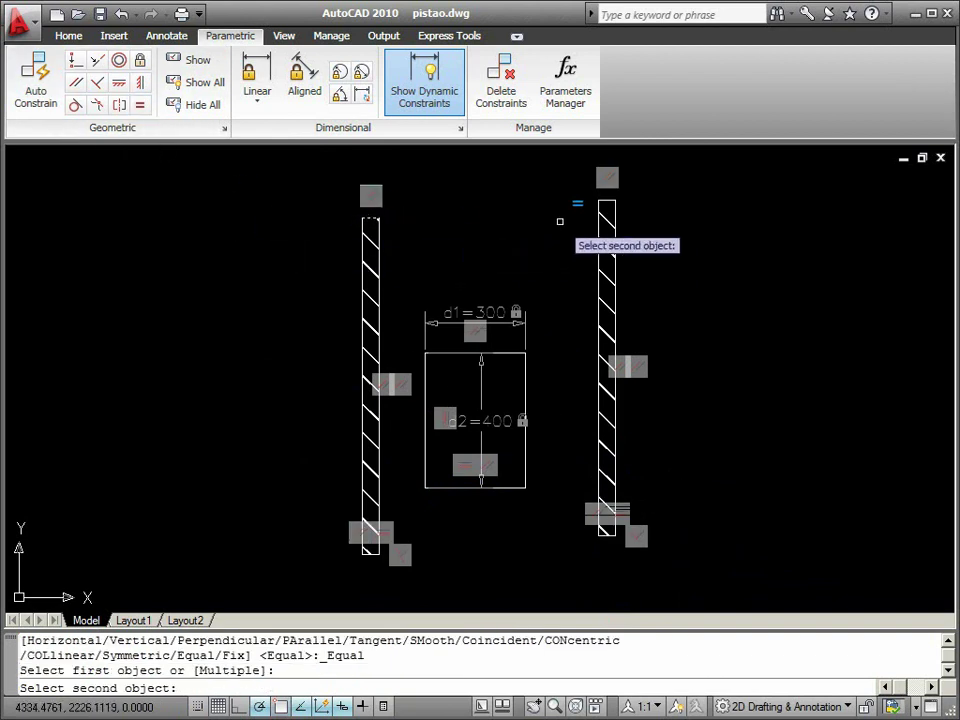
pyautogui.click(609, 201)
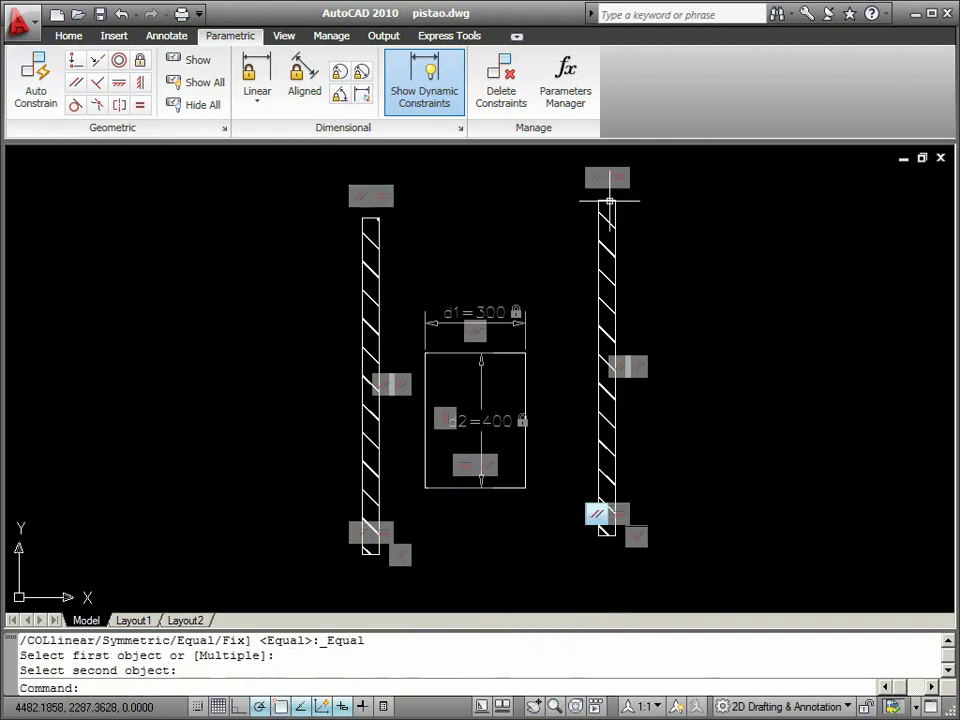
pyautogui.click(140, 104)
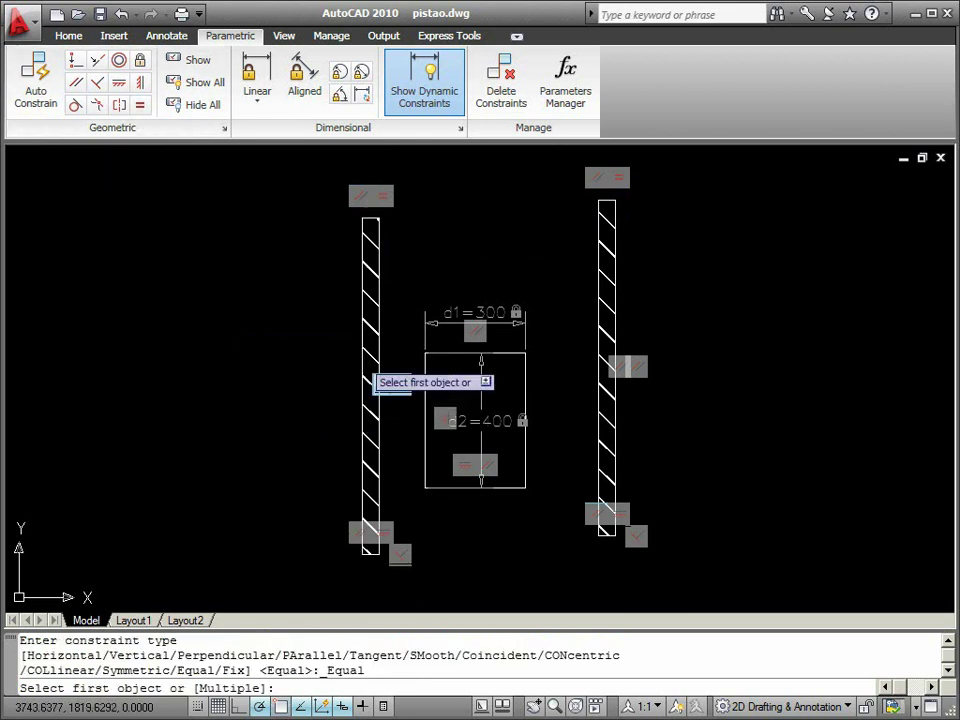
pyautogui.click(362, 358)
pyautogui.click(615, 439)
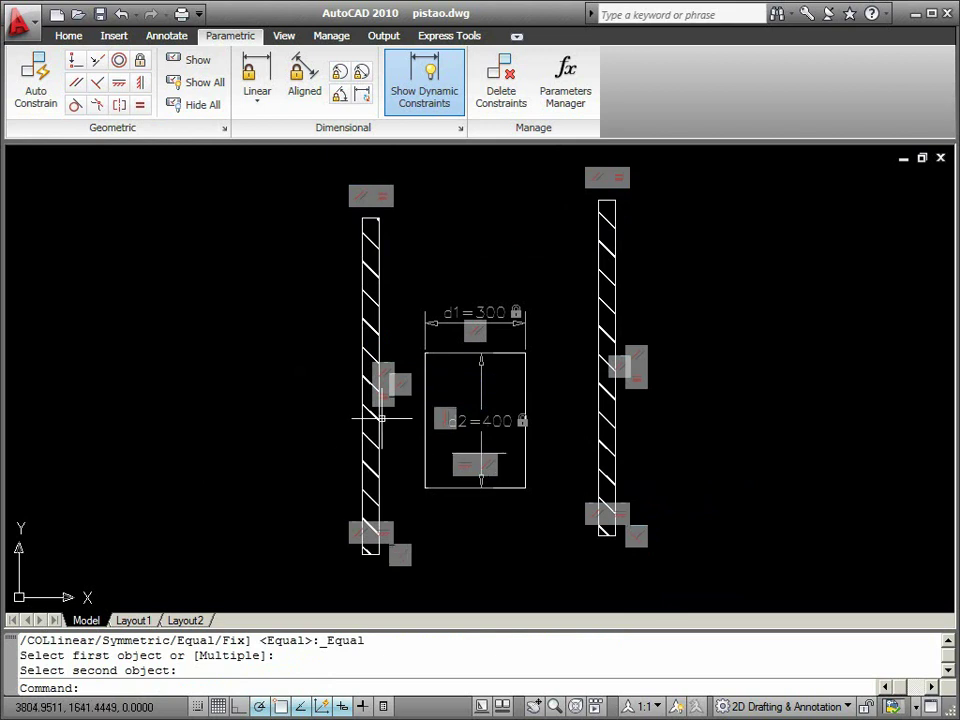
# Fix the left hatched bar in place as a whole object.
pyautogui.click(140, 60)
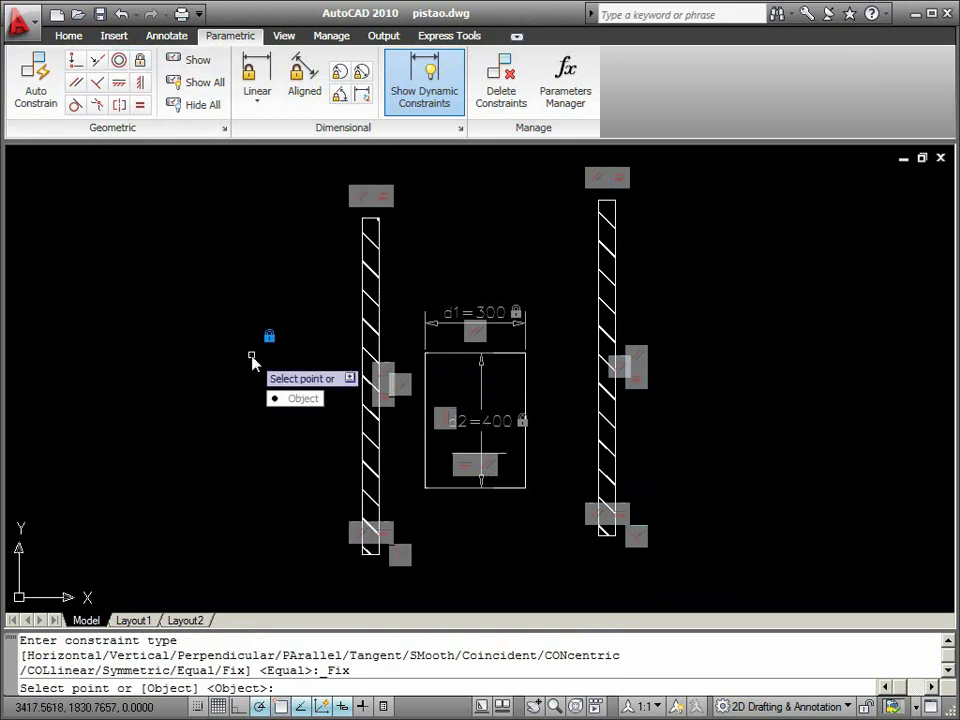
pyautogui.press('Return')
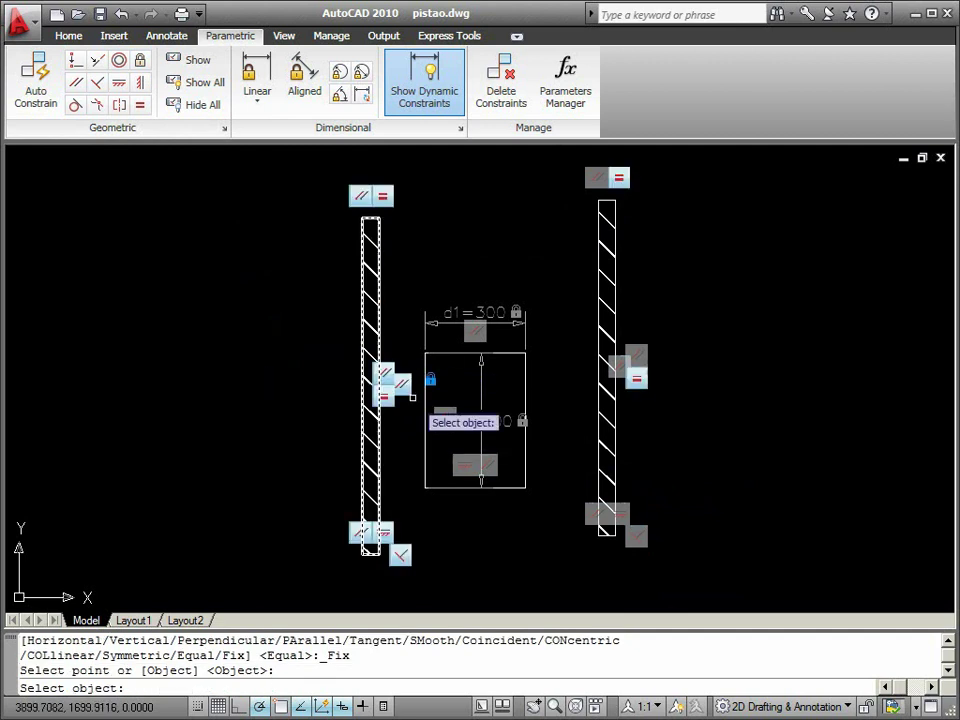
pyautogui.click(378, 436)
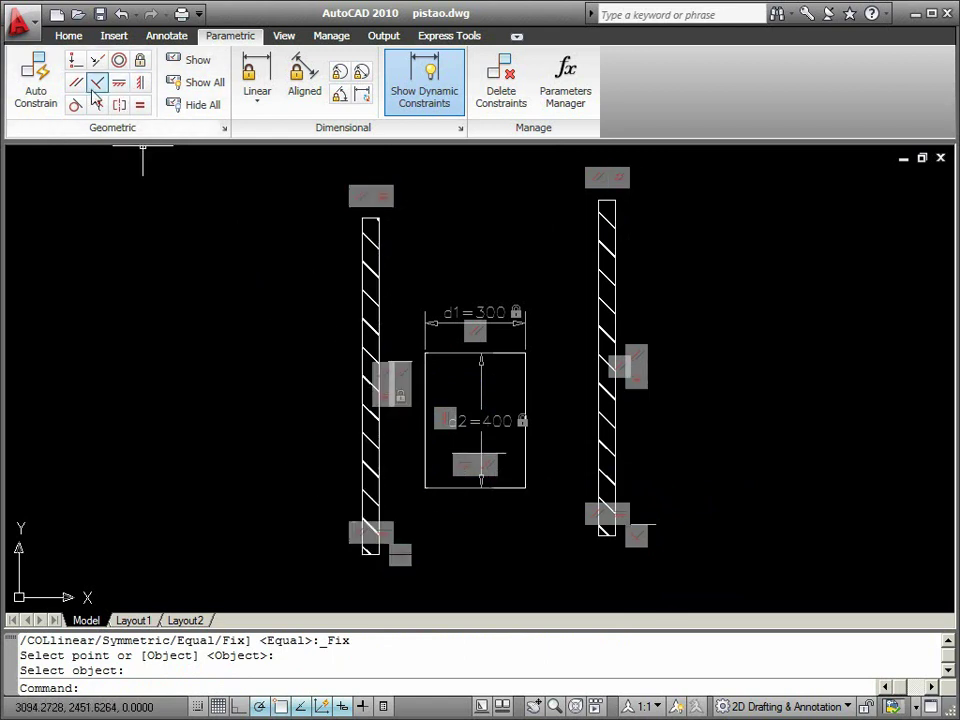
# Constrain the left bar's length to d3=1000 with a linear dimension.
pyautogui.click(257, 72)
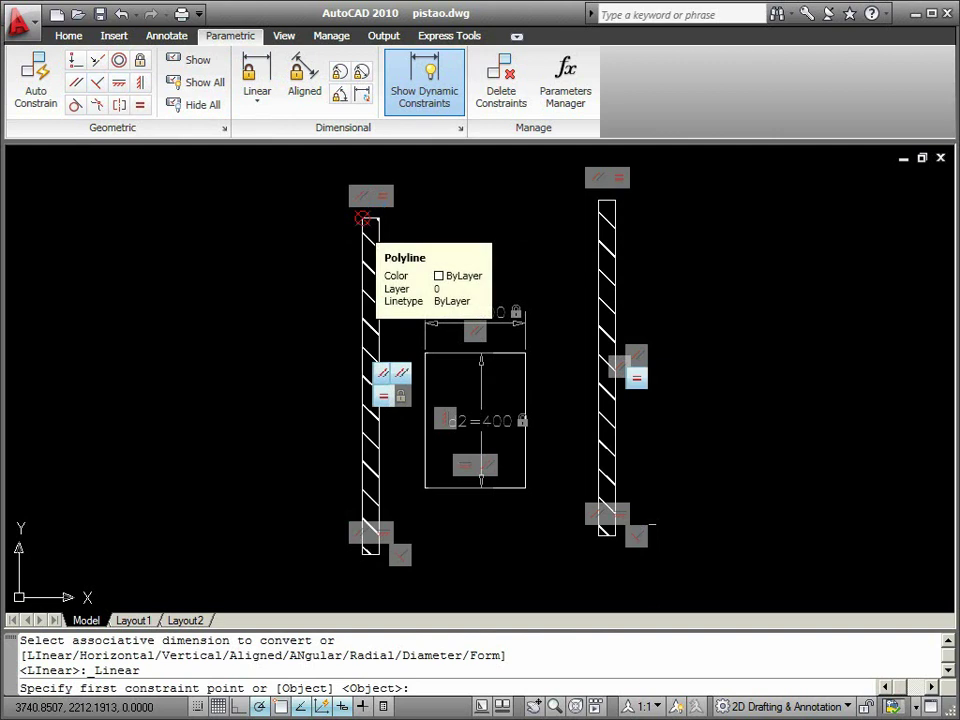
pyautogui.click(361, 220)
pyautogui.click(362, 552)
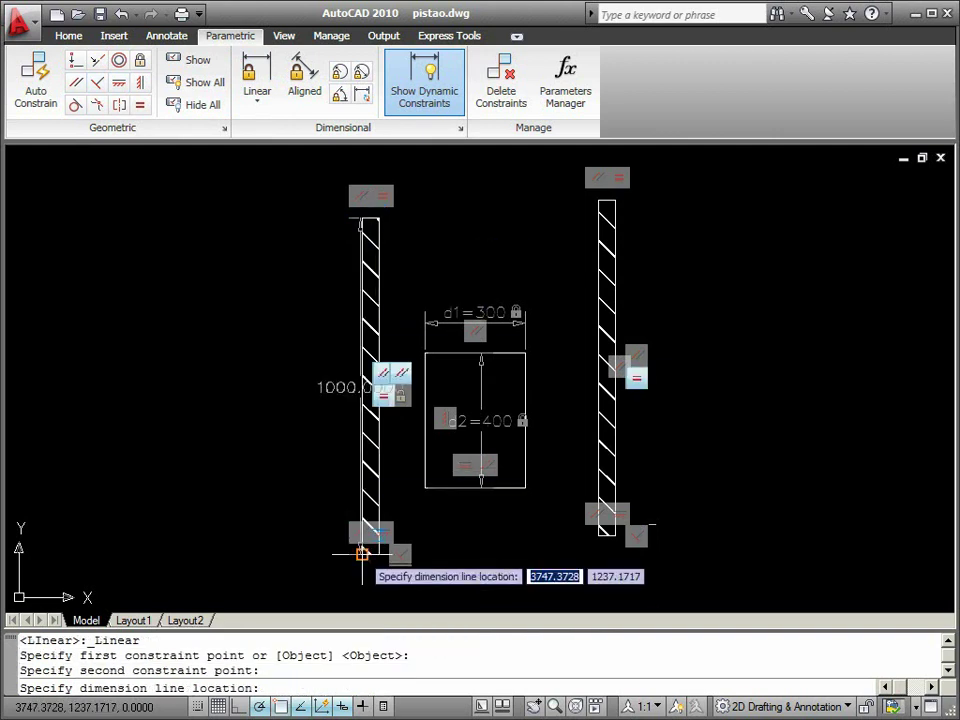
pyautogui.click(271, 507)
pyautogui.press('Return')
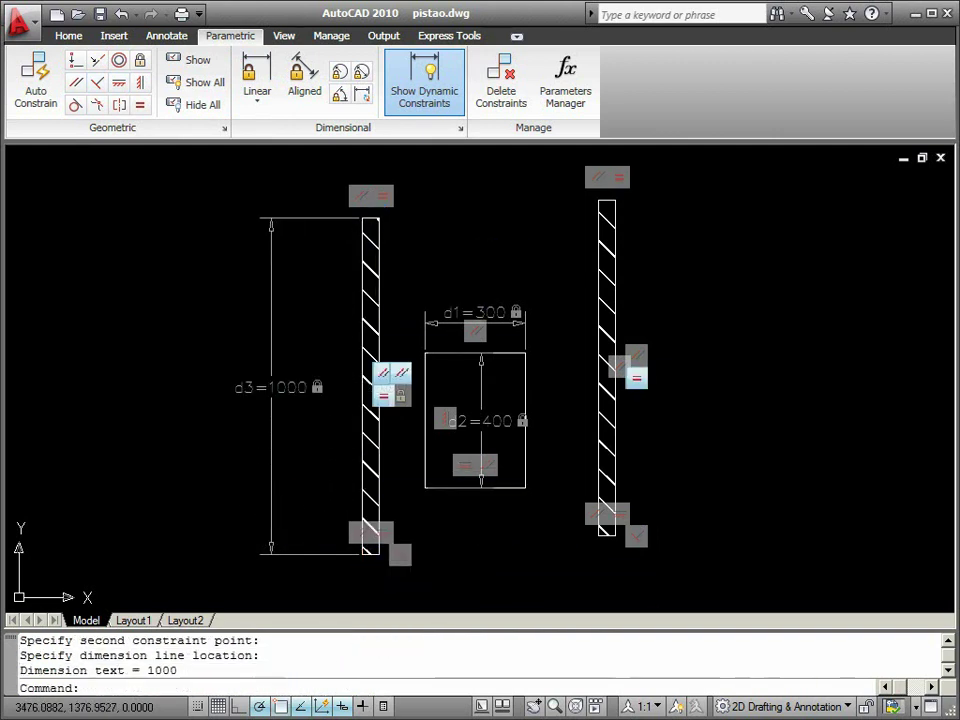
# Constrain the left bar's width to d4=50 with a linear dimension.
pyautogui.click(257, 75)
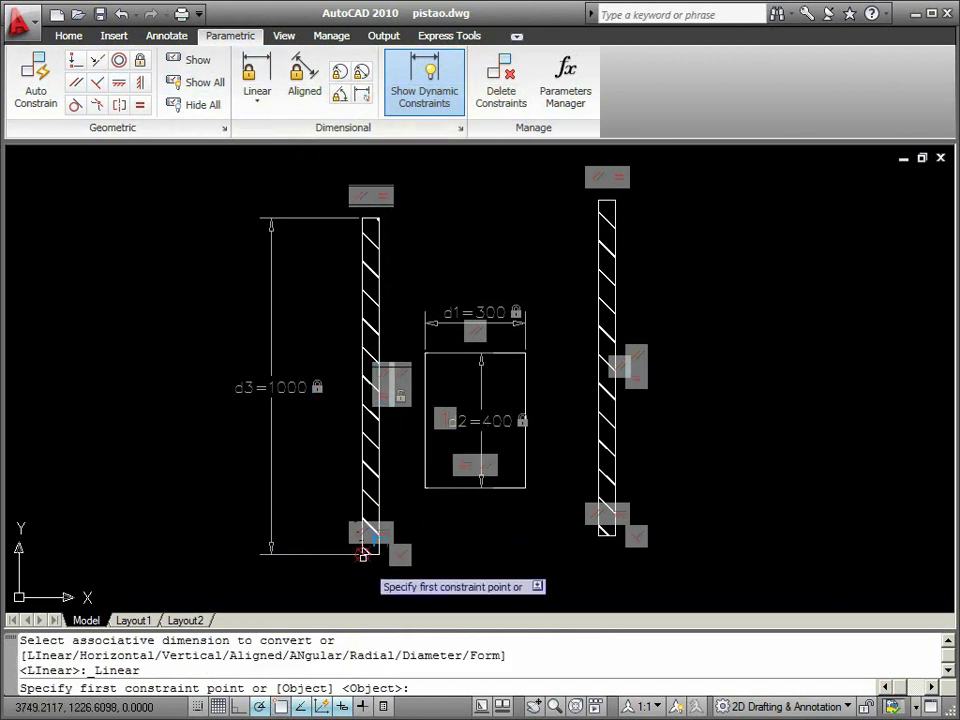
pyautogui.click(378, 553)
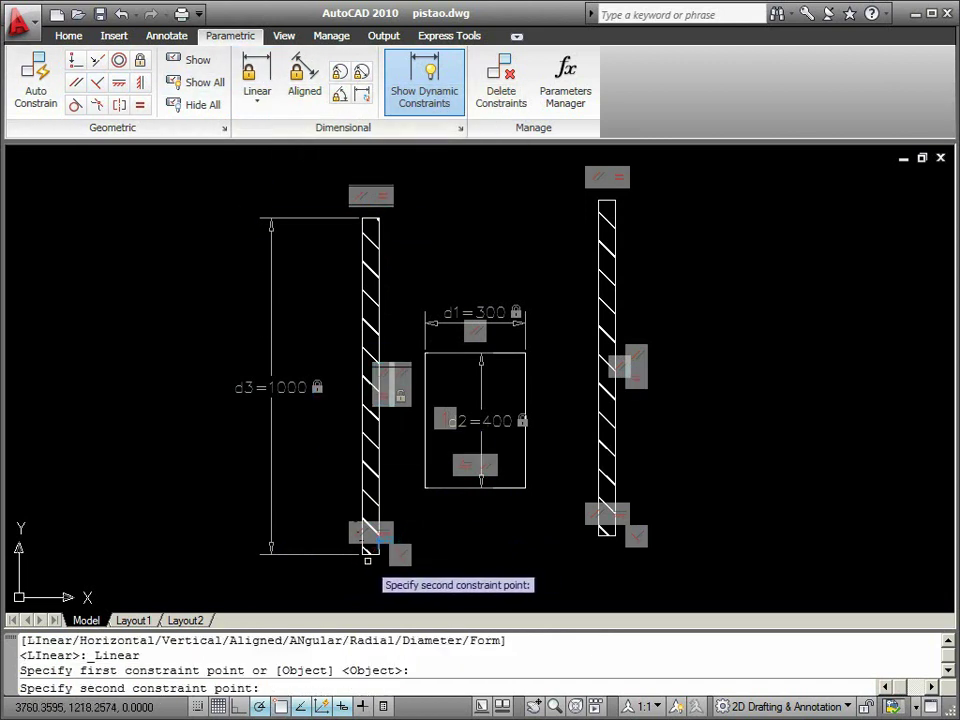
pyautogui.click(363, 553)
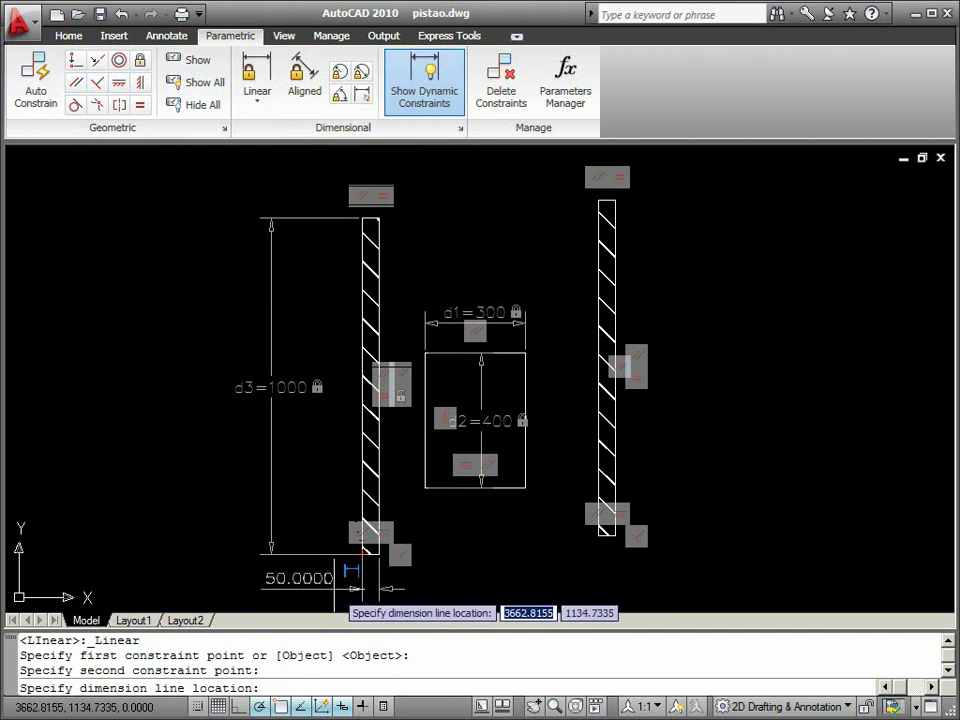
pyautogui.click(334, 589)
pyautogui.press('Return')
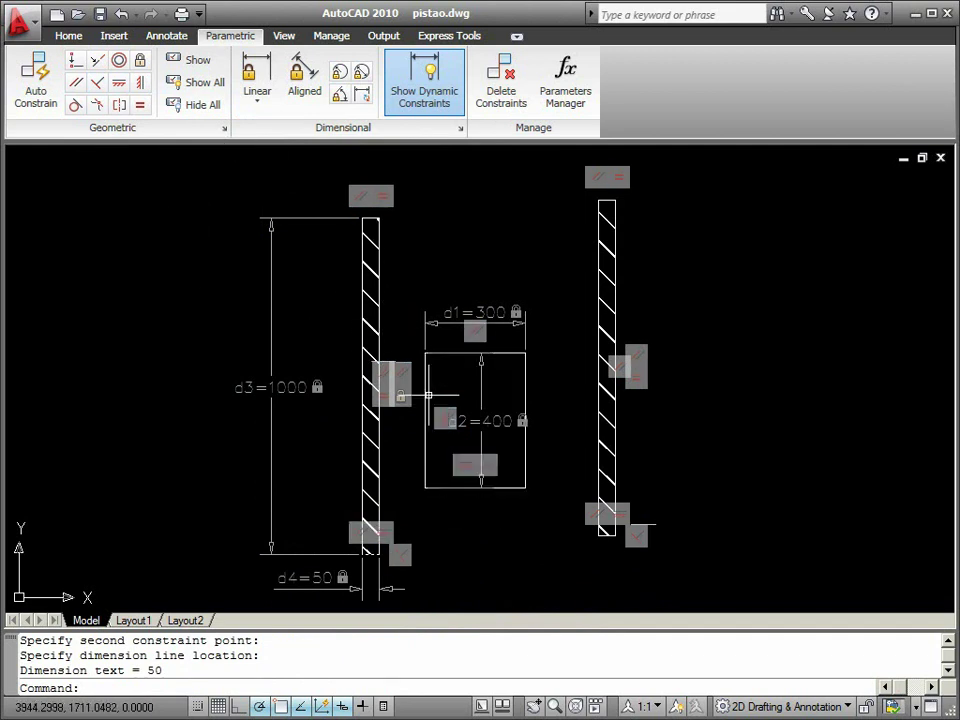
# Make the rectangle's left and right edges collinear with both bars' inner edges.
pyautogui.click(96, 62)
pyautogui.click(425, 438)
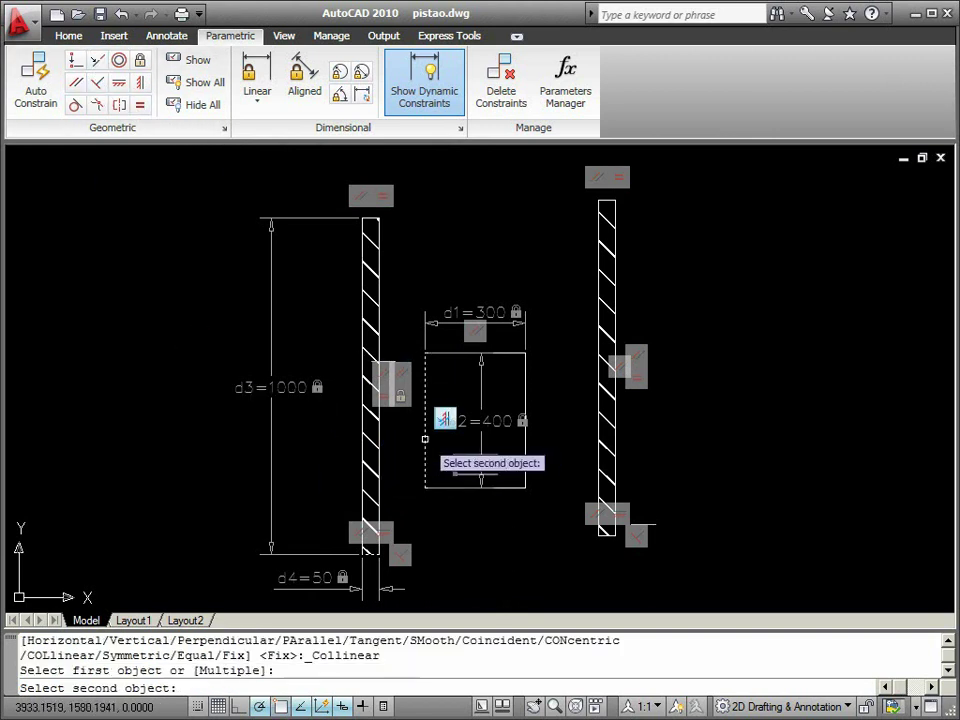
pyautogui.click(380, 380)
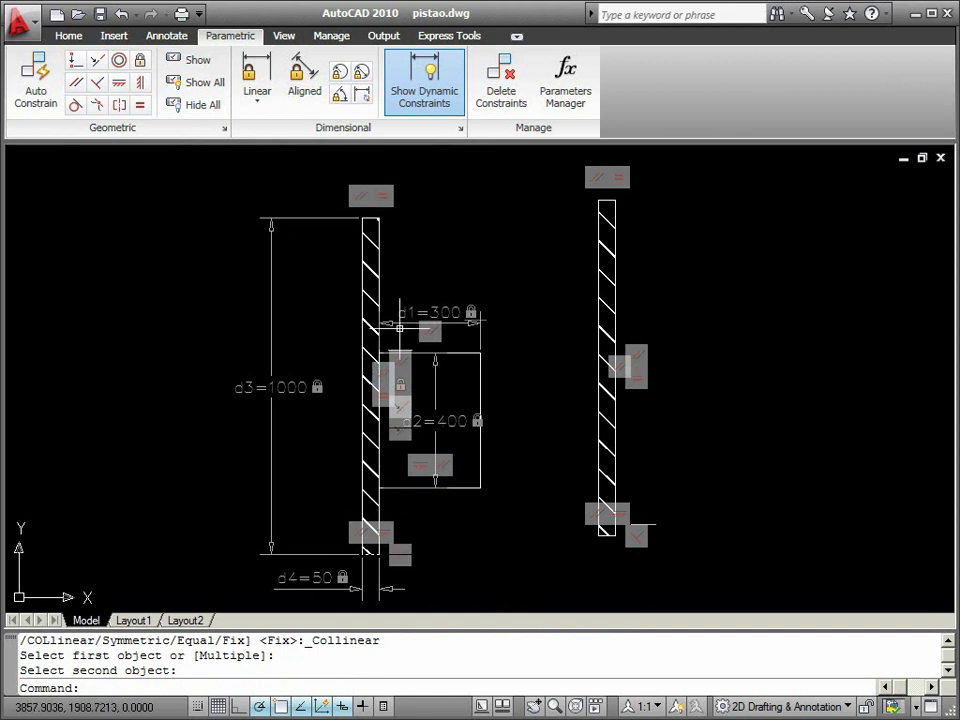
pyautogui.click(97, 64)
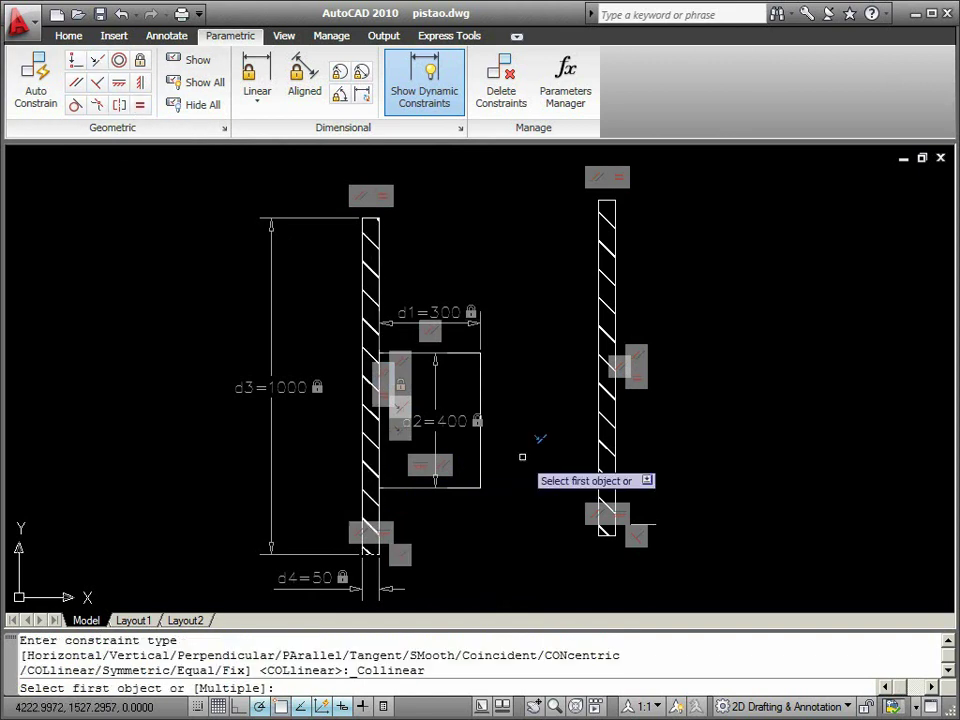
pyautogui.click(598, 428)
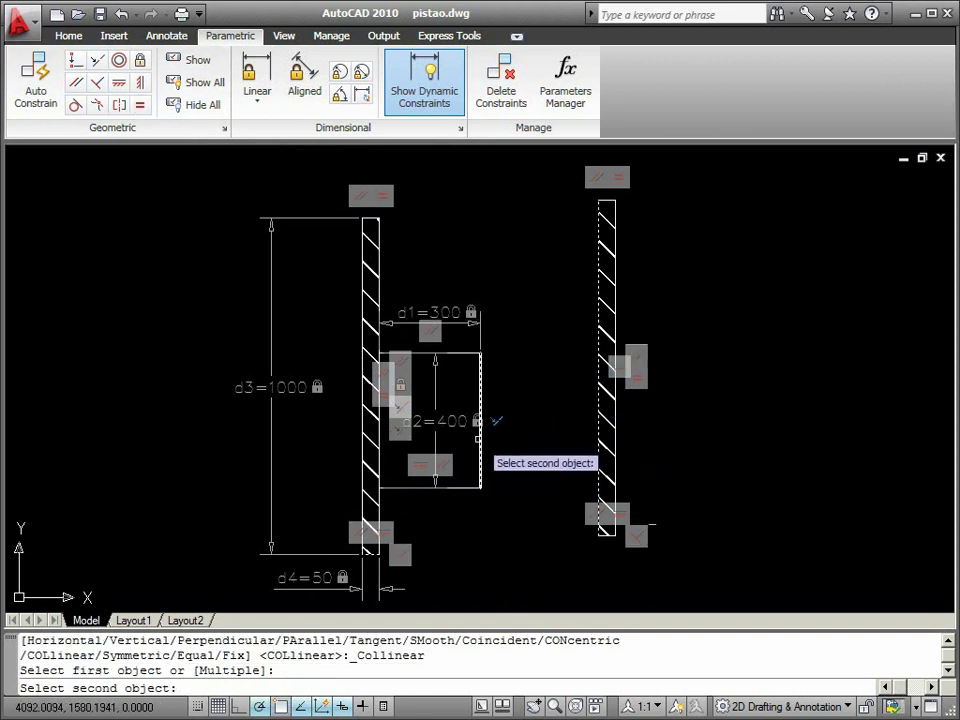
pyautogui.click(481, 428)
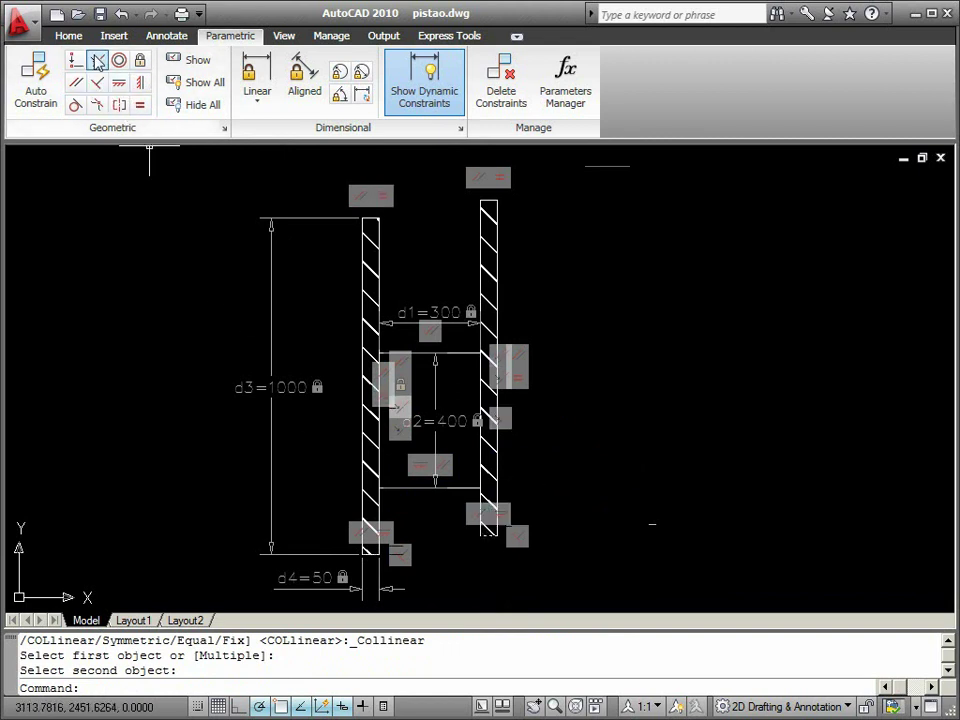
# Make the right bar's bottom edge collinear with the left bar's bottom.
pyautogui.click(97, 64)
pyautogui.click(378, 546)
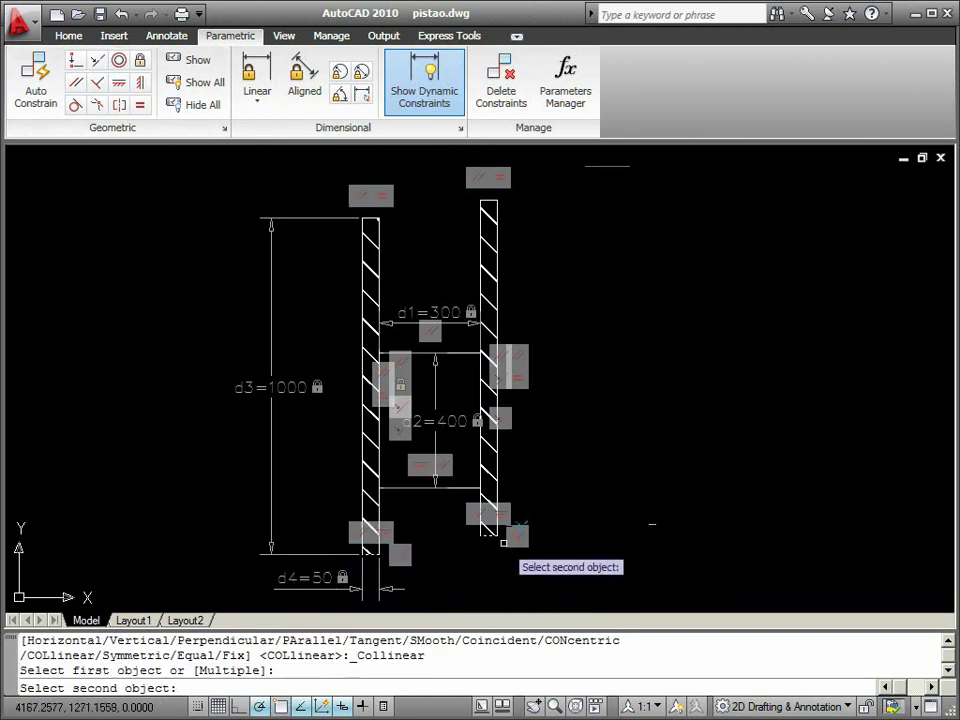
pyautogui.click(489, 533)
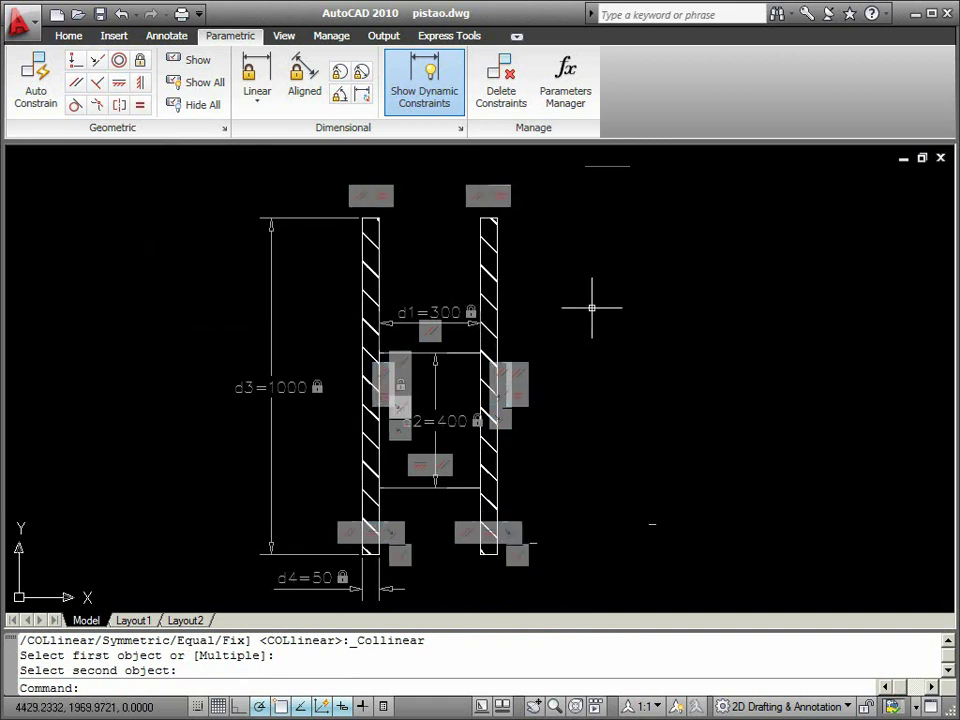
# Constrain the short slot's two side lines to be equal.
pyautogui.scroll(-5, 565, 295)
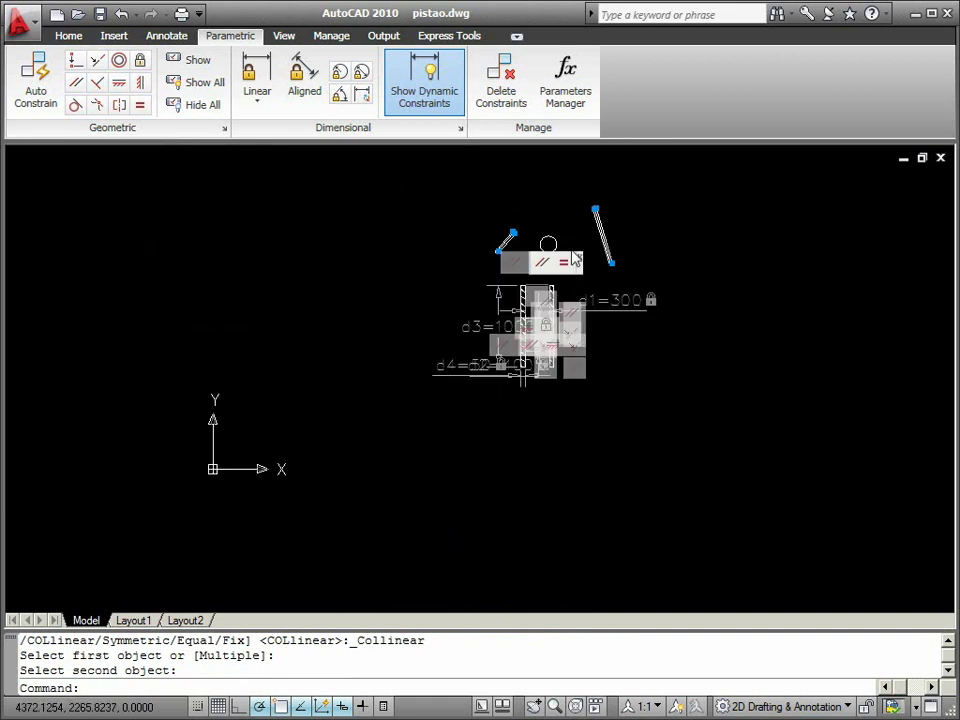
pyautogui.scroll(5, 535, 255)
pyautogui.moveTo(535, 255); pyautogui.dragTo(560, 384, button='middle')
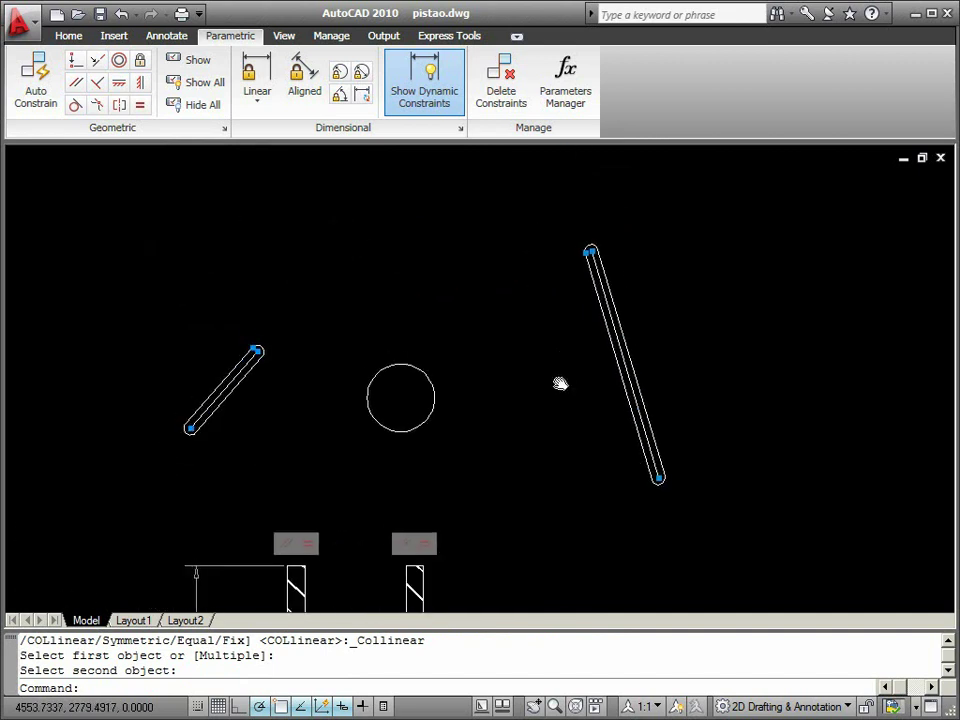
pyautogui.click(140, 104)
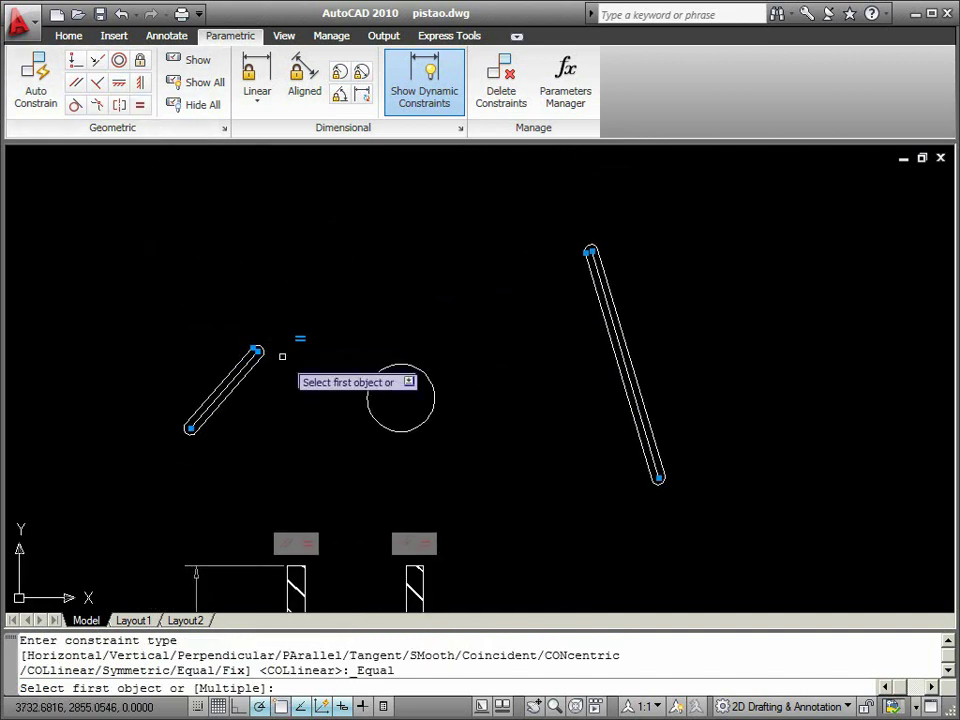
pyautogui.click(257, 348)
pyautogui.click(186, 432)
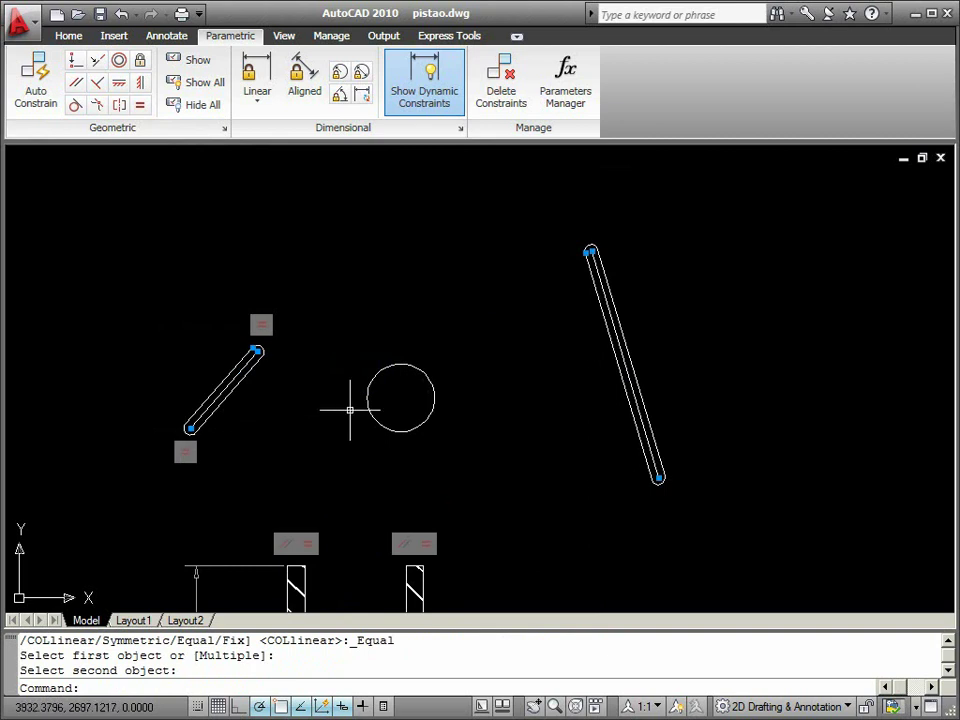
# Make the short slot's side lines symmetric about its axis.
pyautogui.click(119, 105)
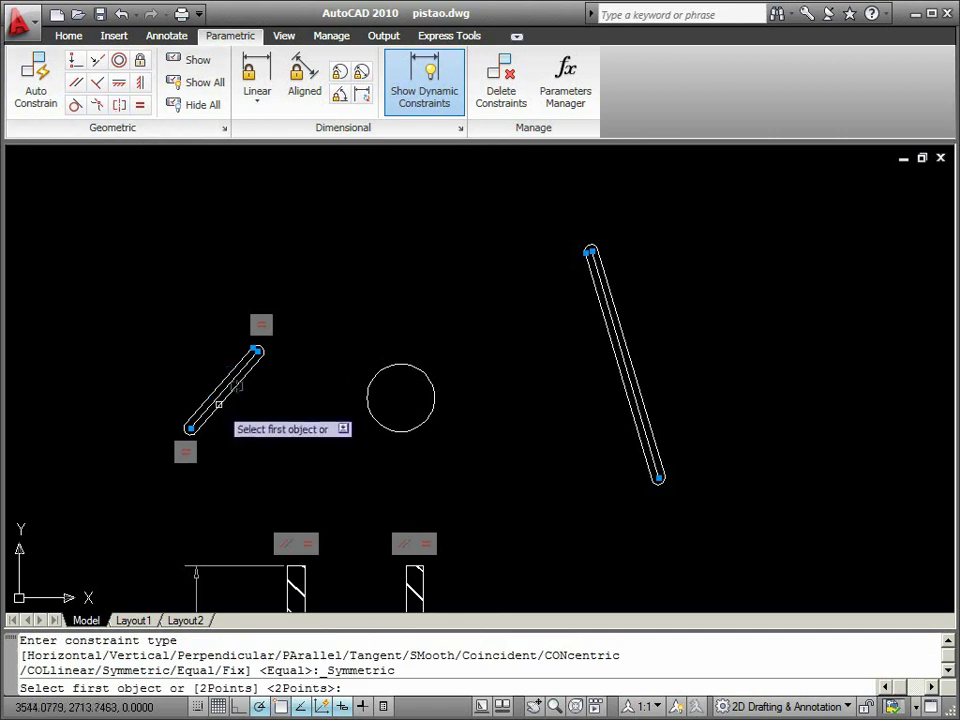
pyautogui.click(221, 398)
pyautogui.click(222, 398)
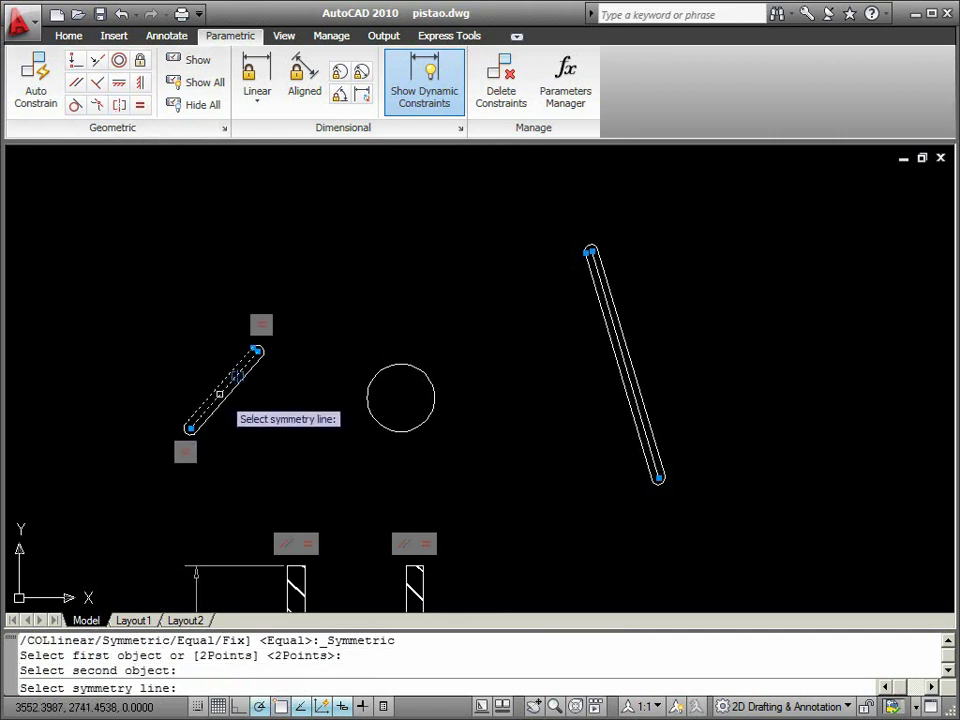
pyautogui.press('Escape')
pyautogui.click(119, 105)
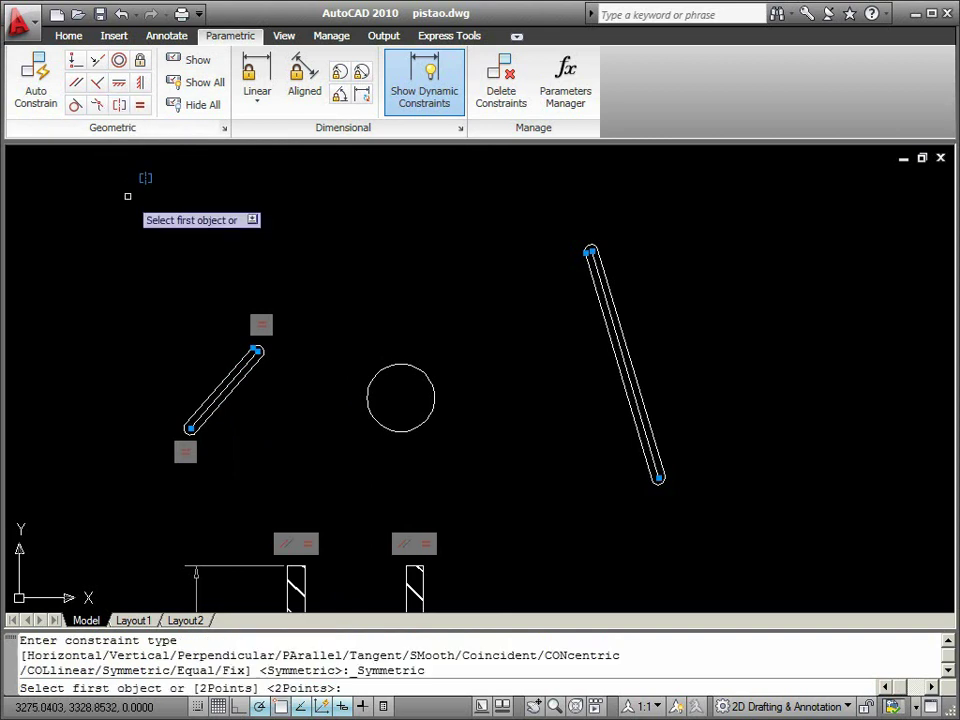
pyautogui.click(211, 387)
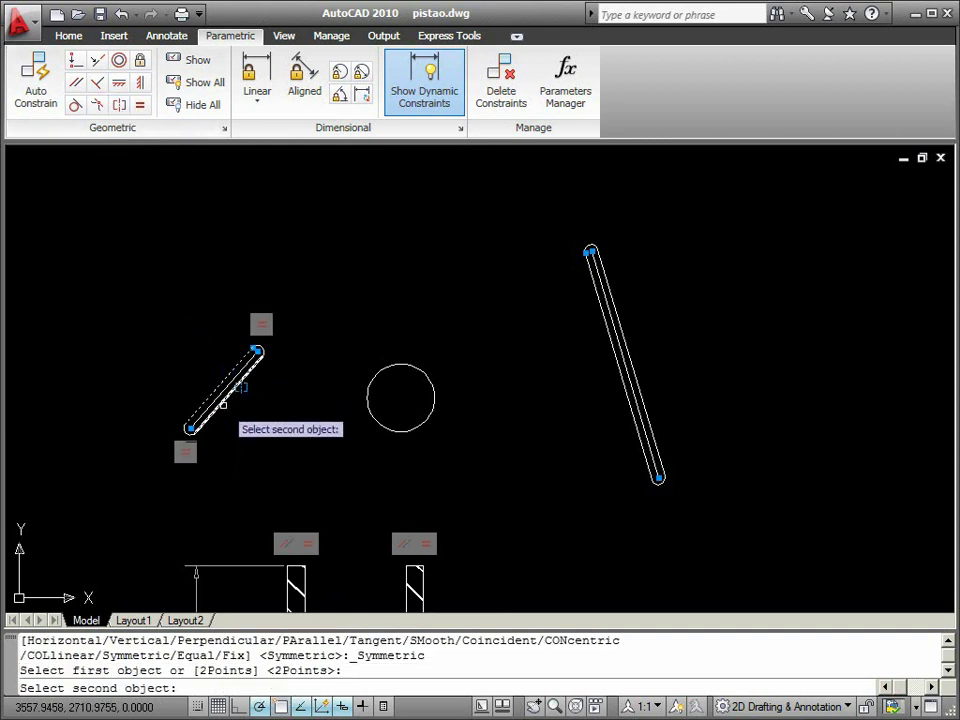
pyautogui.click(223, 405)
pyautogui.click(214, 400)
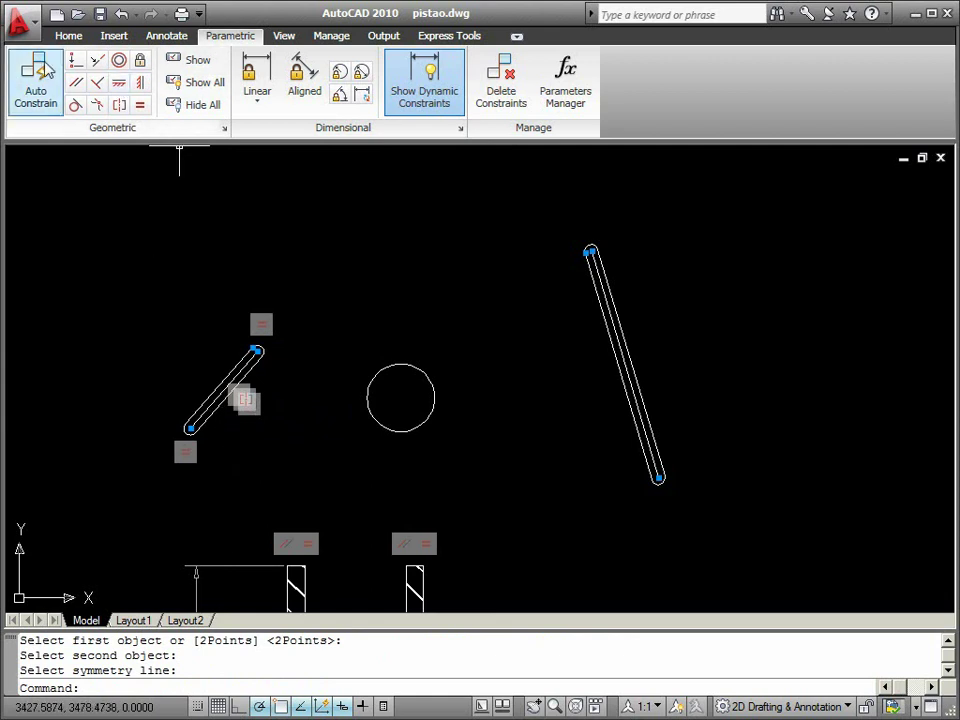
# Make the slot side lines tangent to their rounded end arcs.
pyautogui.click(73, 84)
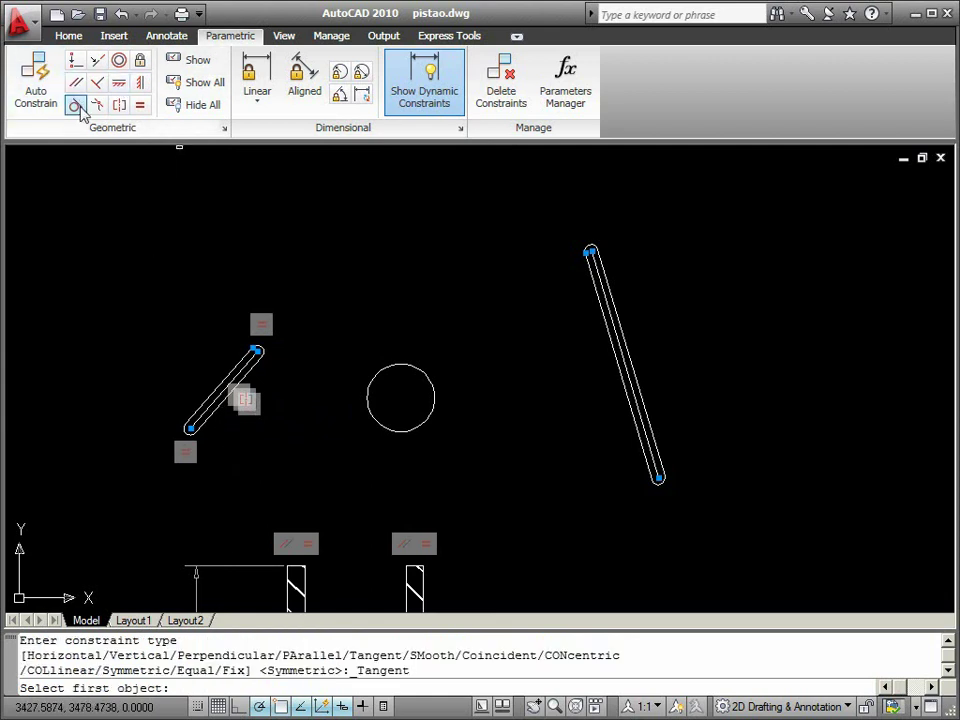
pyautogui.click(258, 344)
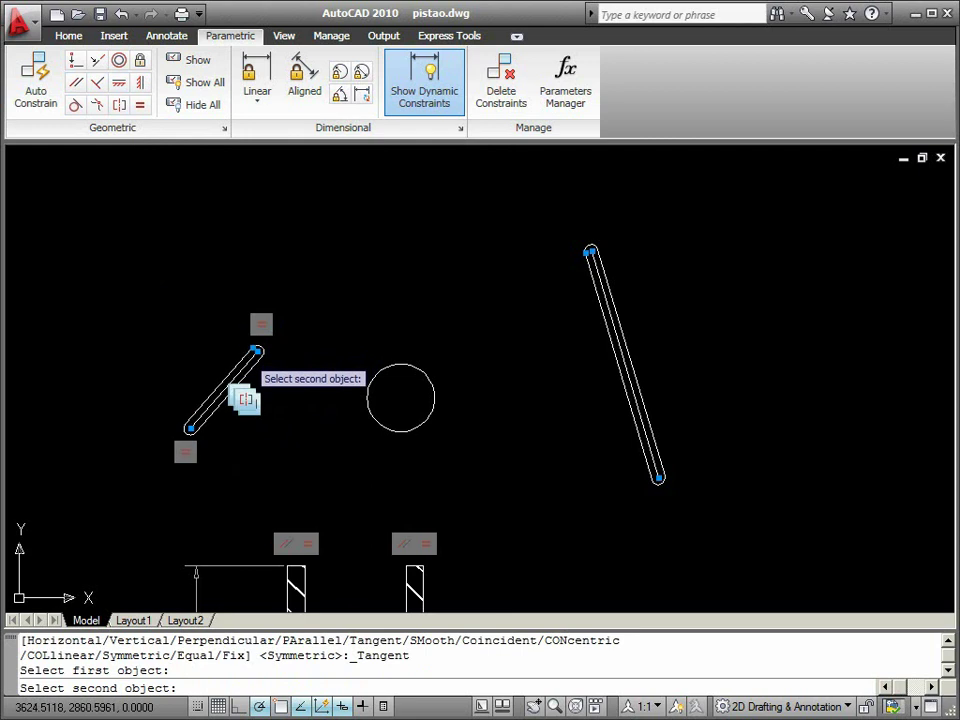
pyautogui.click(247, 353)
pyautogui.click(75, 104)
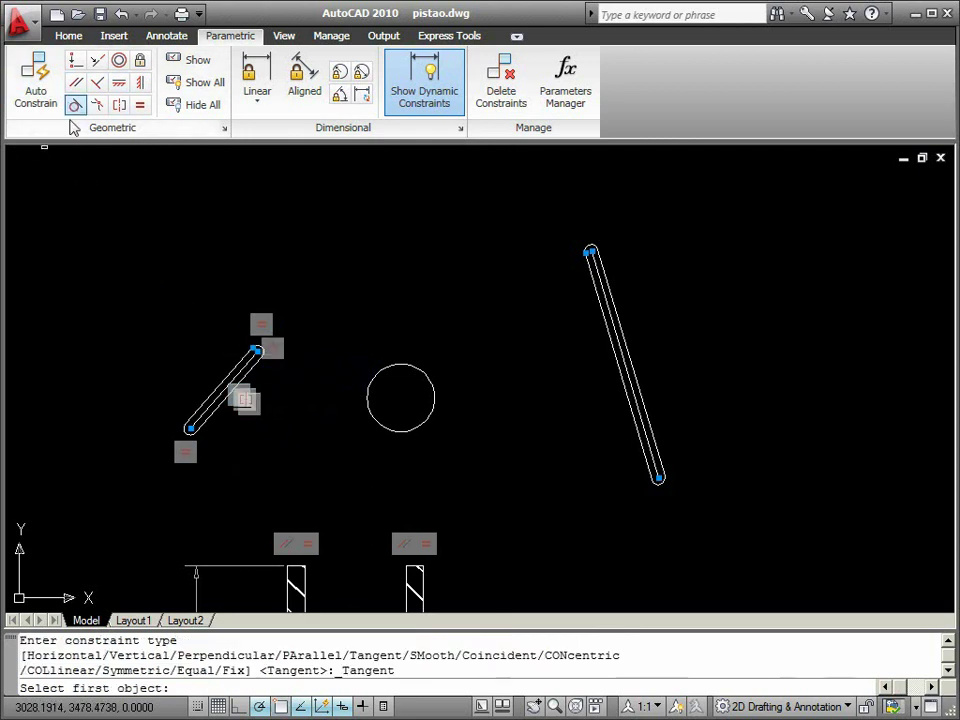
pyautogui.click(187, 421)
pyautogui.click(188, 424)
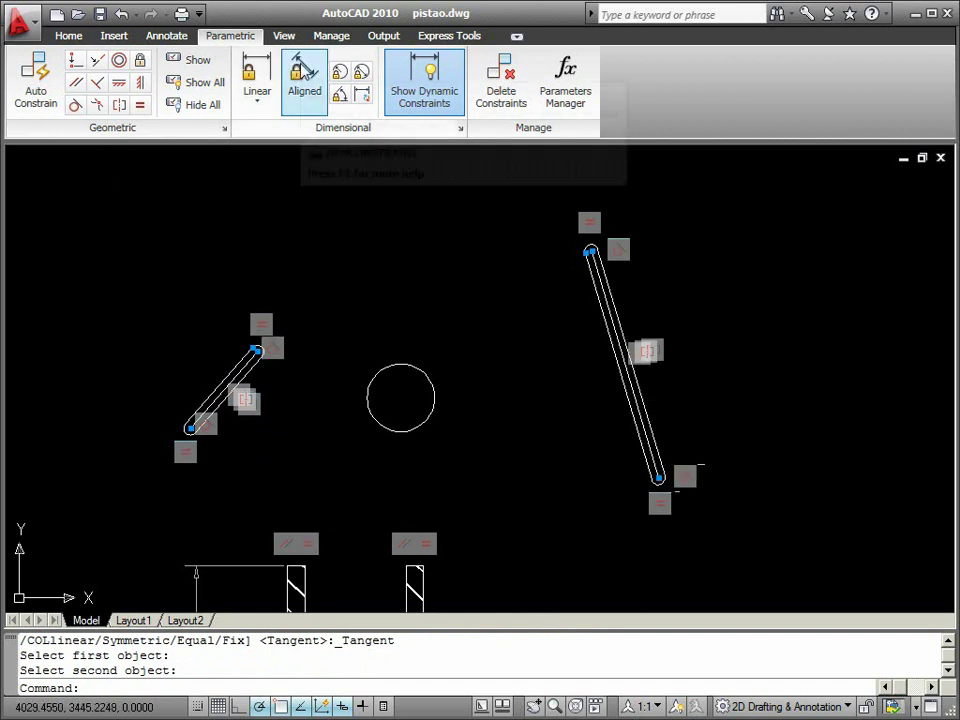
# Constrain the short slot's length to d5=300 with an aligned dimension.
pyautogui.click(305, 78)
pyautogui.click(256, 351)
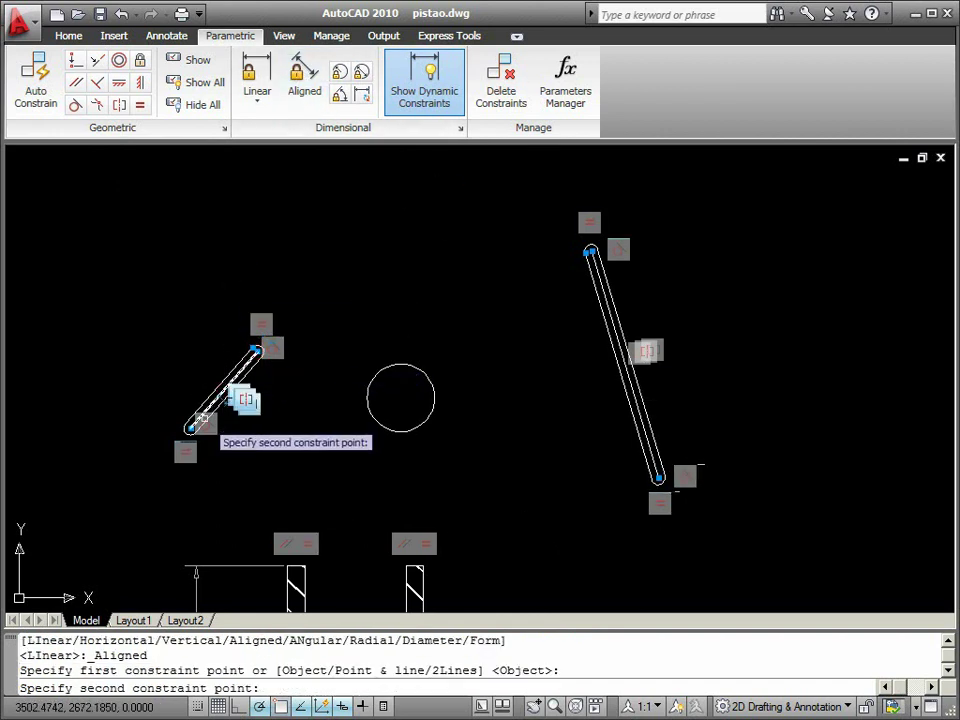
pyautogui.click(190, 427)
pyautogui.click(162, 389)
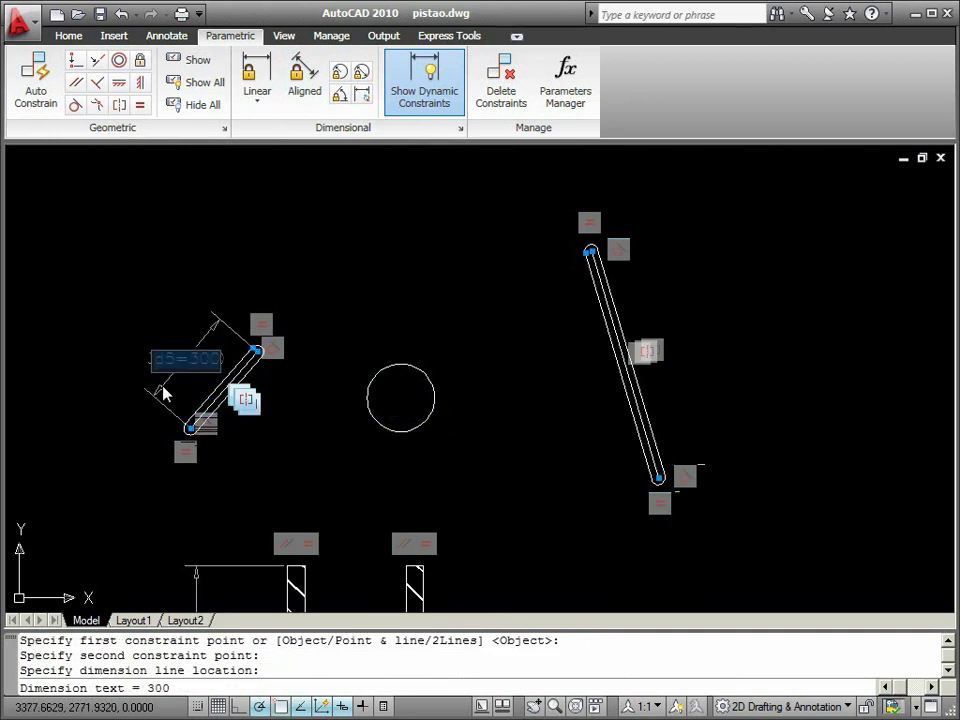
pyautogui.press('Return')
# Constrain the long slanted slot's length to d6=700 with an aligned dimension.
pyautogui.click(305, 78)
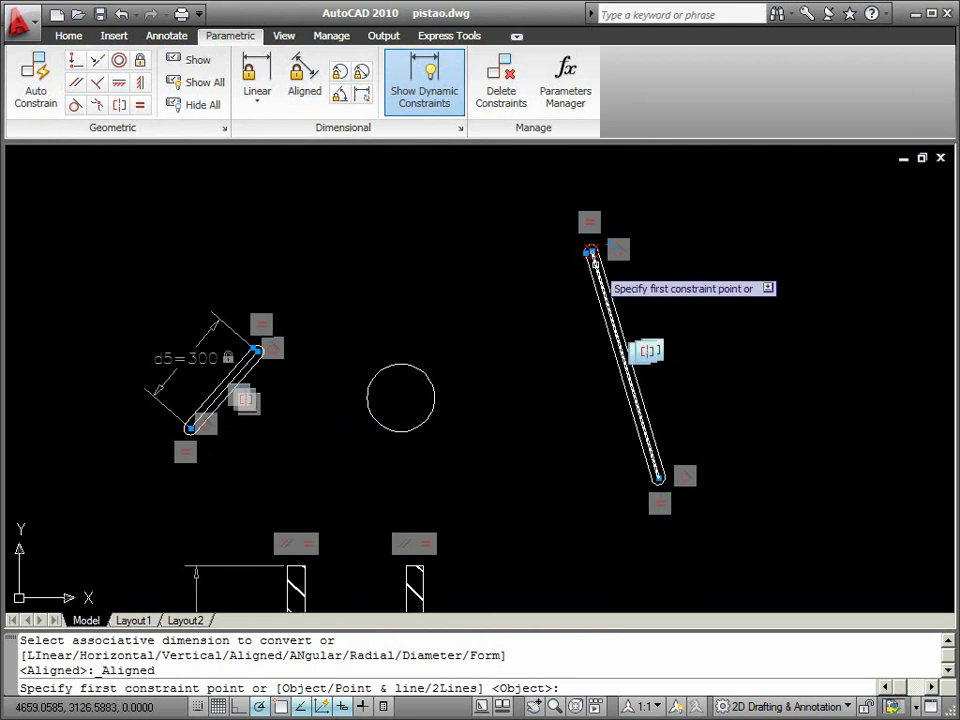
pyautogui.click(591, 252)
pyautogui.click(658, 476)
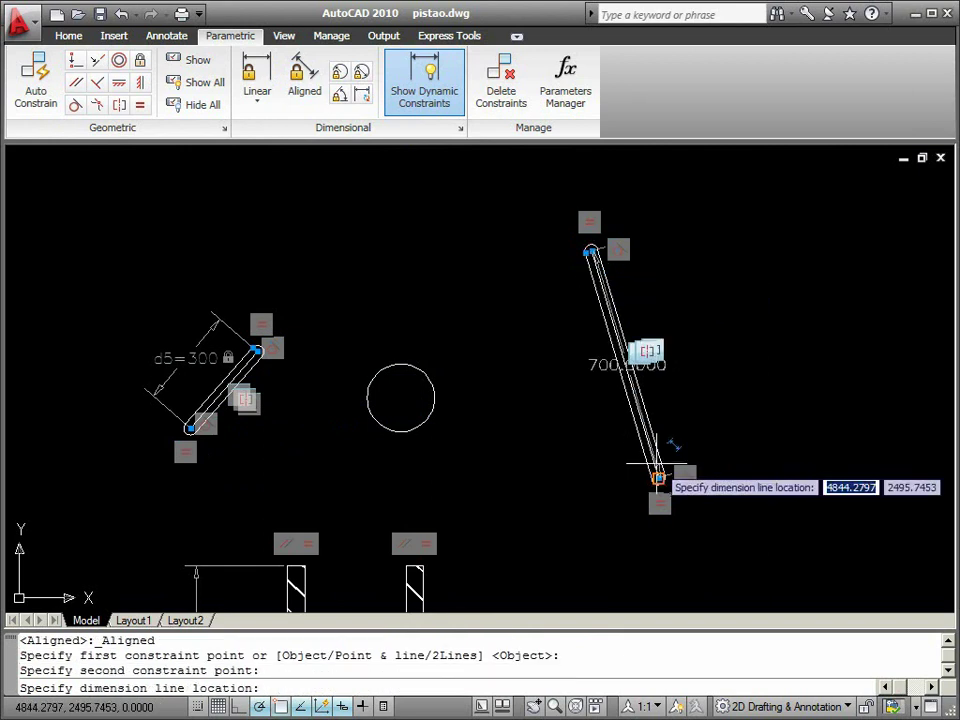
pyautogui.click(740, 428)
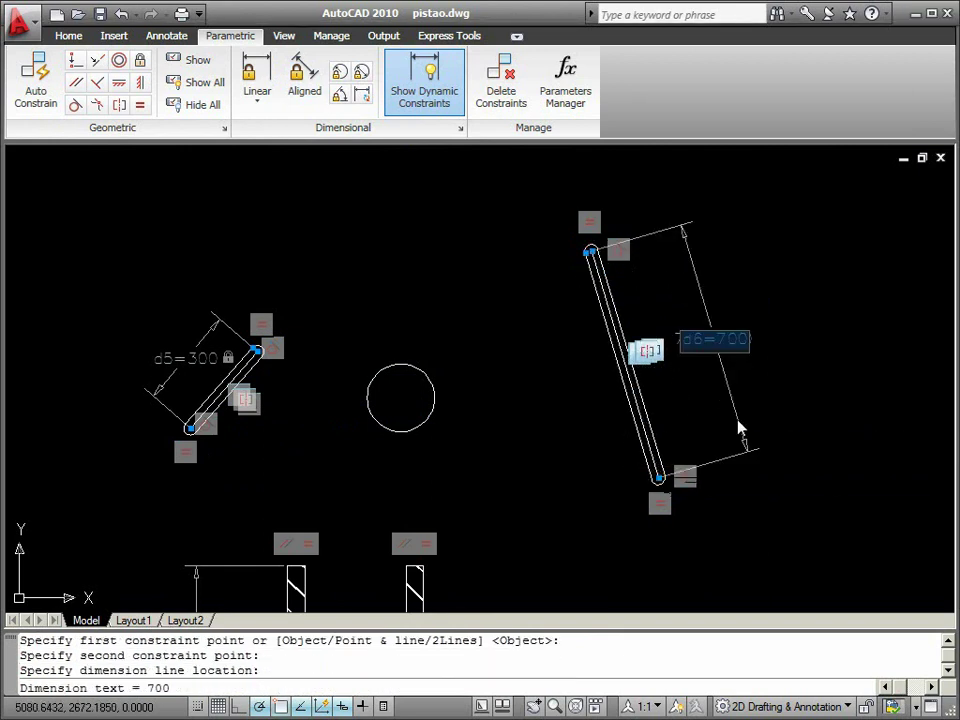
pyautogui.press('Return')
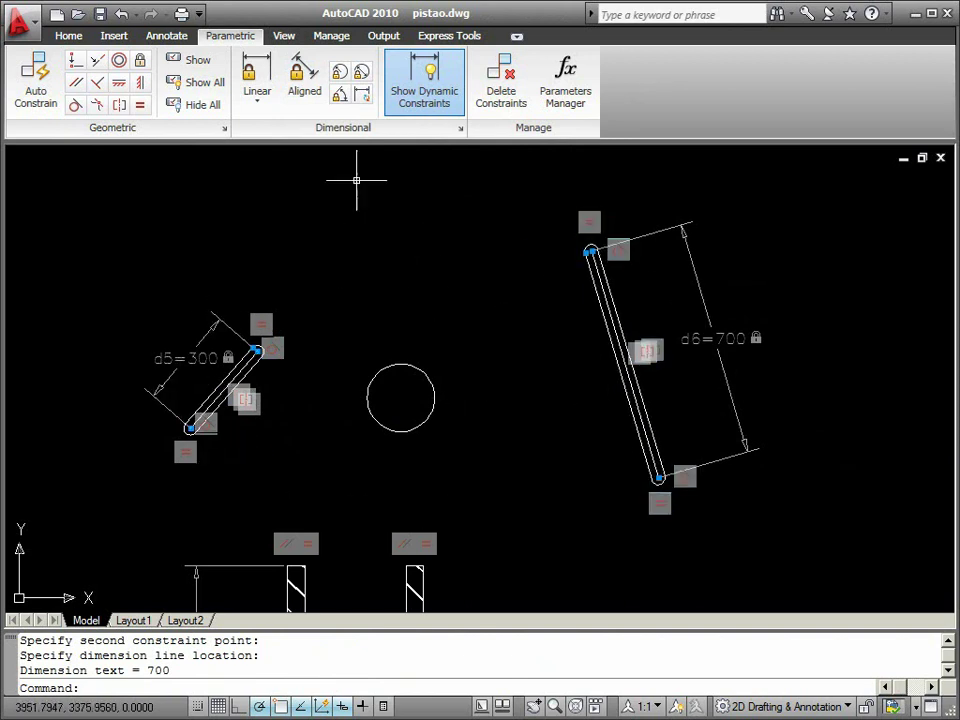
# Add radius 20 constraints to the short slot's upper arc (rad1) and long slot's top arc (rad2).
pyautogui.click(341, 74)
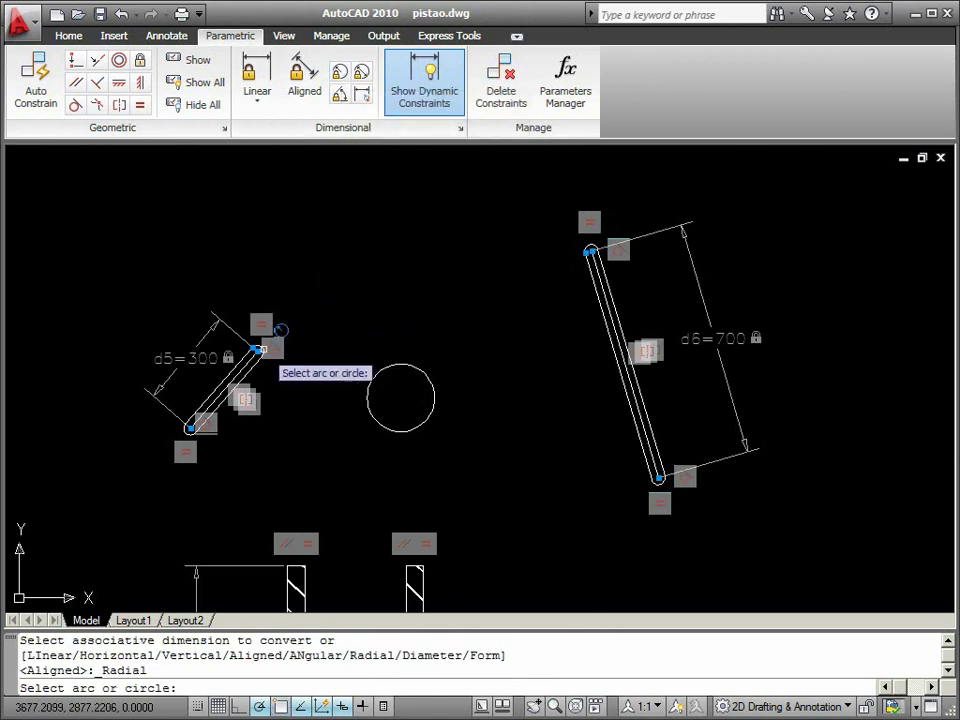
pyautogui.click(265, 350)
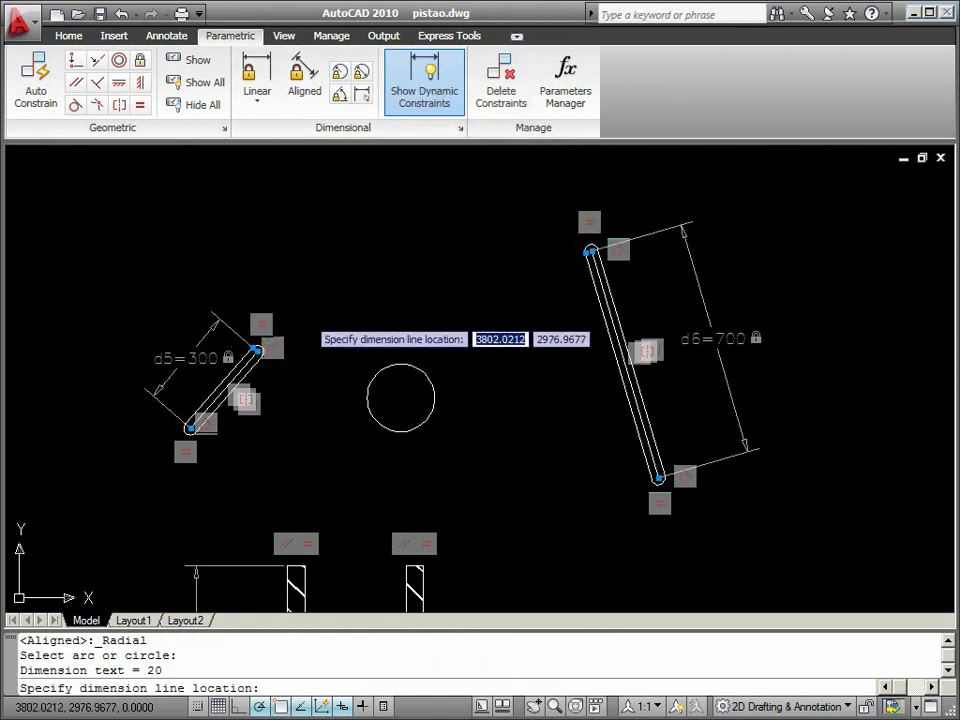
pyautogui.press('Return')
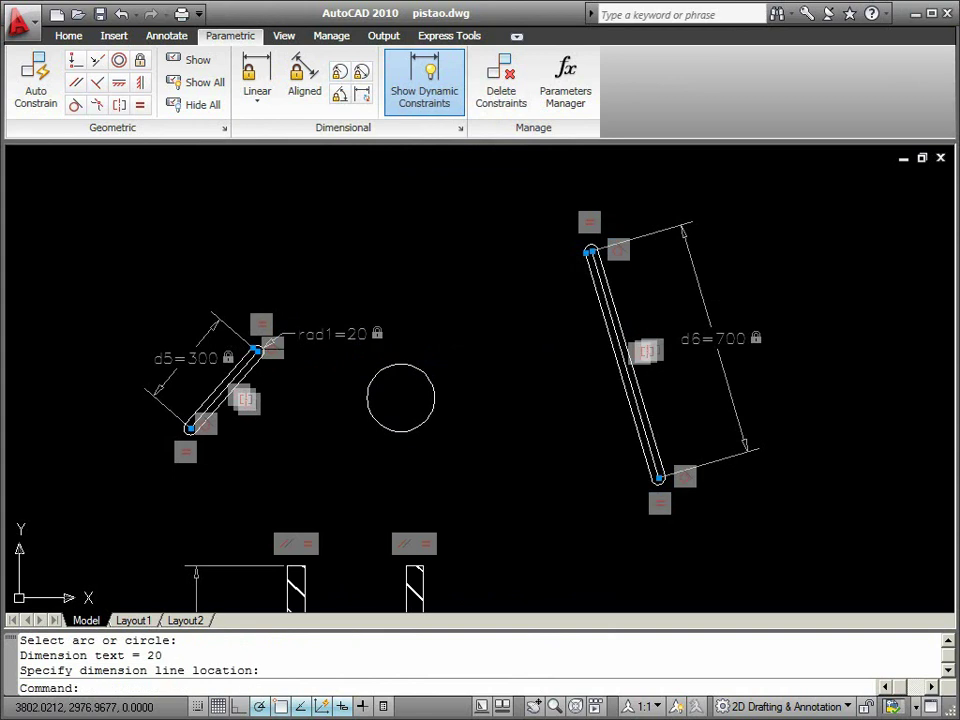
pyautogui.click(340, 76)
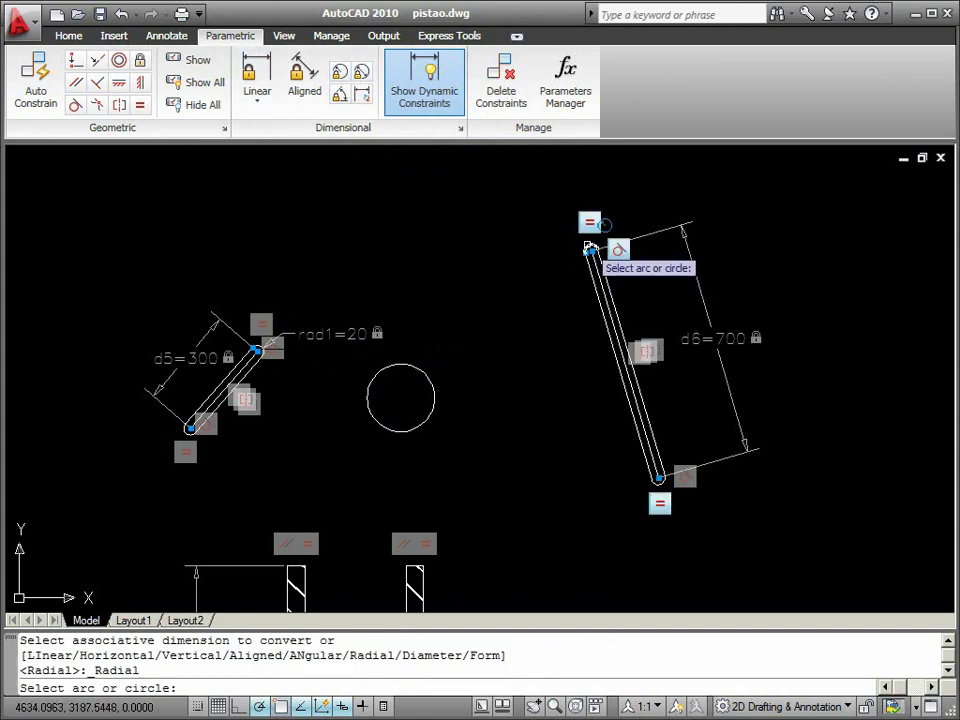
pyautogui.click(591, 249)
pyautogui.click(548, 241)
# Accept rad2=20, then make the short link's upper end coincident with the long link's lower end.
pyautogui.press('Return')
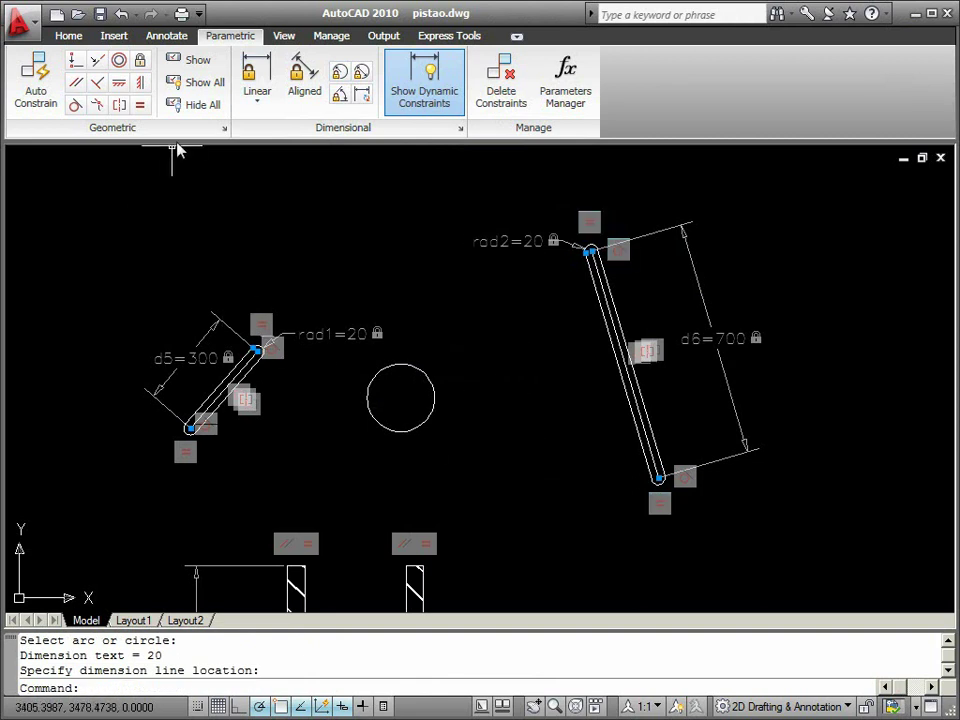
pyautogui.click(75, 60)
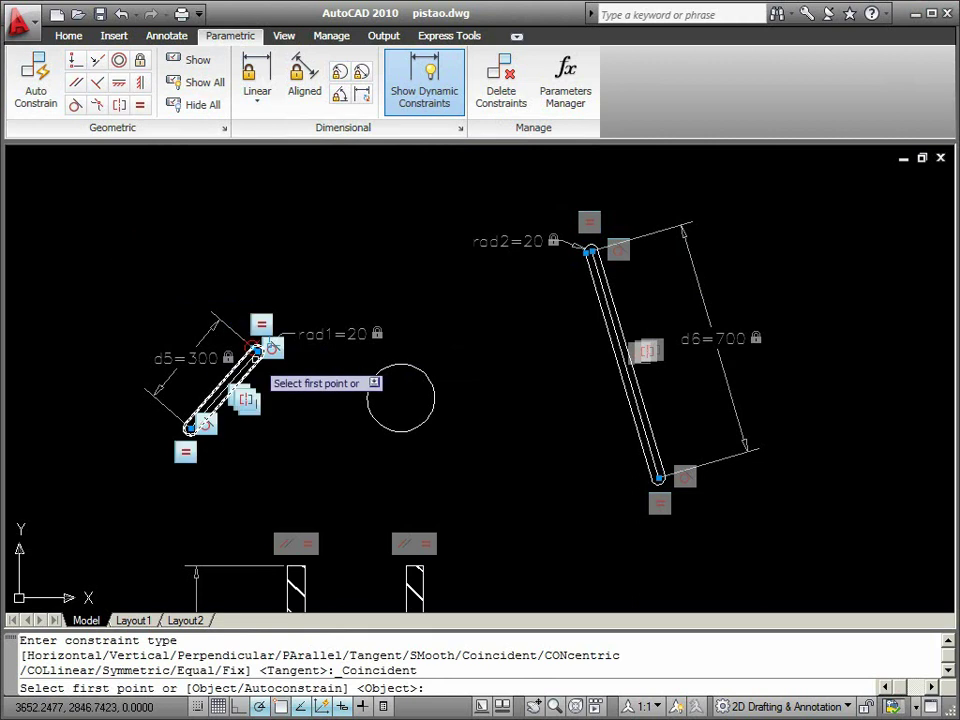
pyautogui.click(260, 349)
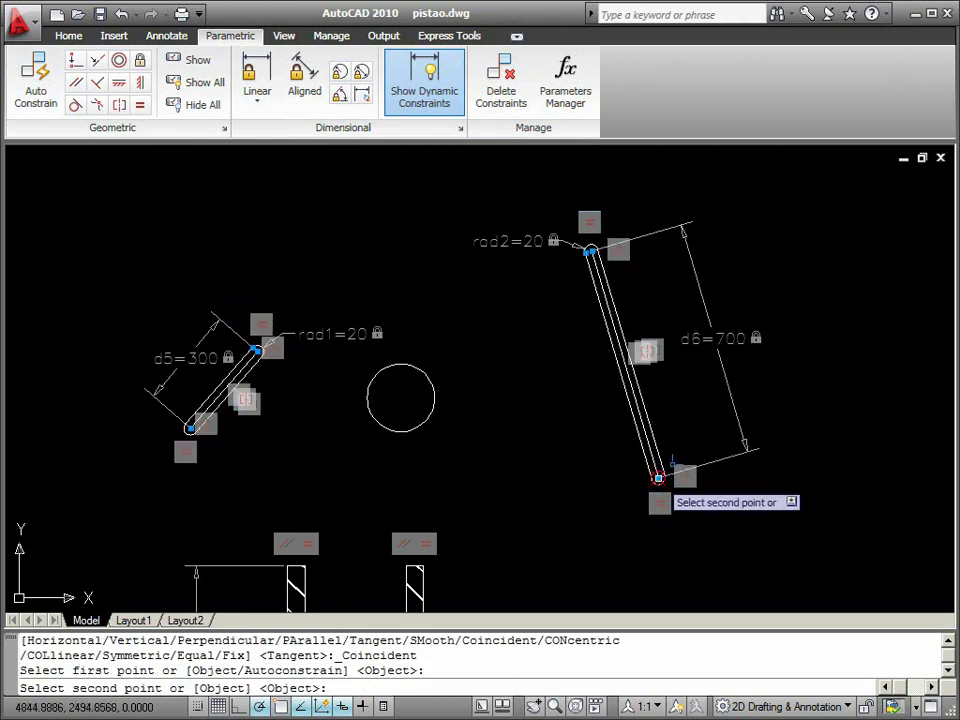
pyautogui.click(658, 478)
# Pan and zoom out to show the whole cylinder assembly.
pyautogui.scroll(-2, 312, 395)
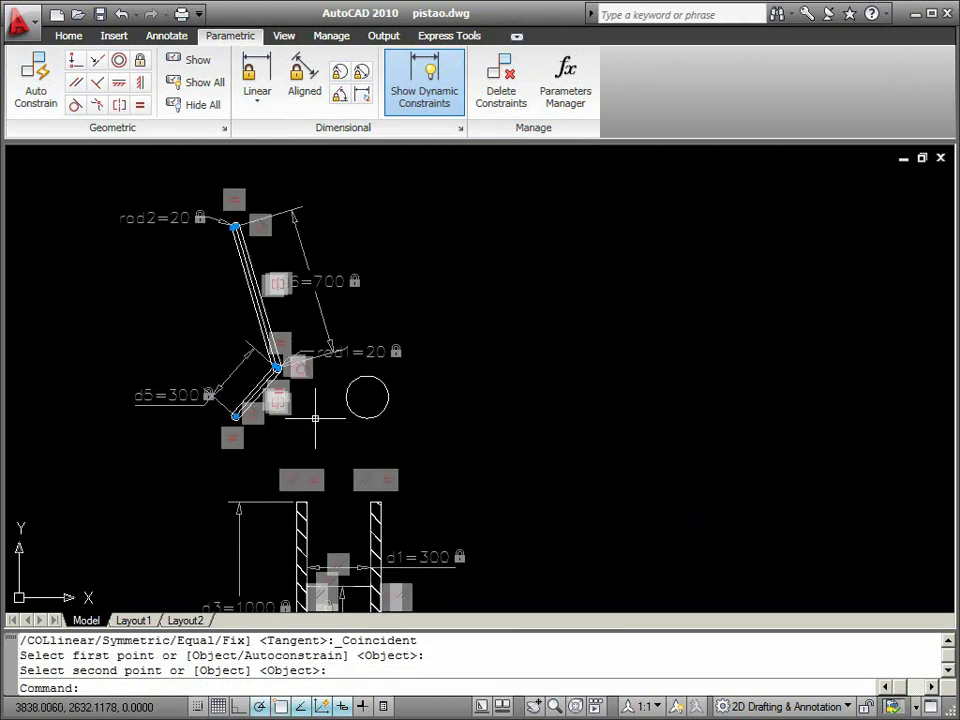
pyautogui.moveTo(345, 465)
pyautogui.mouseDown(button='middle')
pyautogui.moveTo(358, 422)
pyautogui.moveTo(406, 360)
pyautogui.mouseUp(button='middle')
pyautogui.moveTo(574, 557); pyautogui.dragTo(572, 399, button='middle')
pyautogui.scroll(-2, 572, 399)
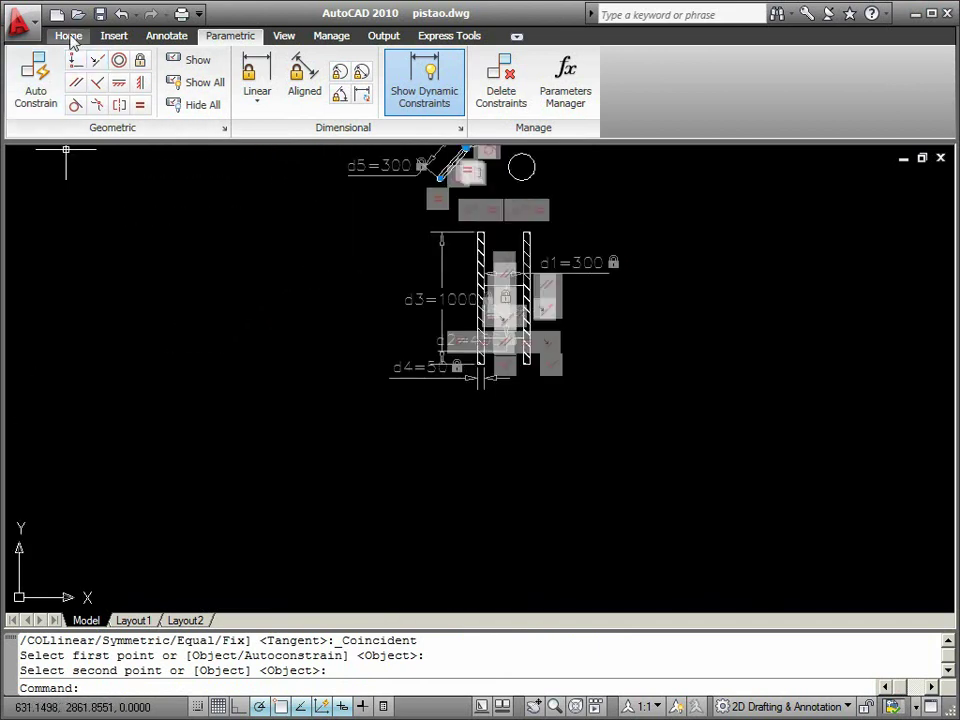
# Draw a temporary 1000-unit vertical guide line down from inside the cylinder.
pyautogui.press('Return')
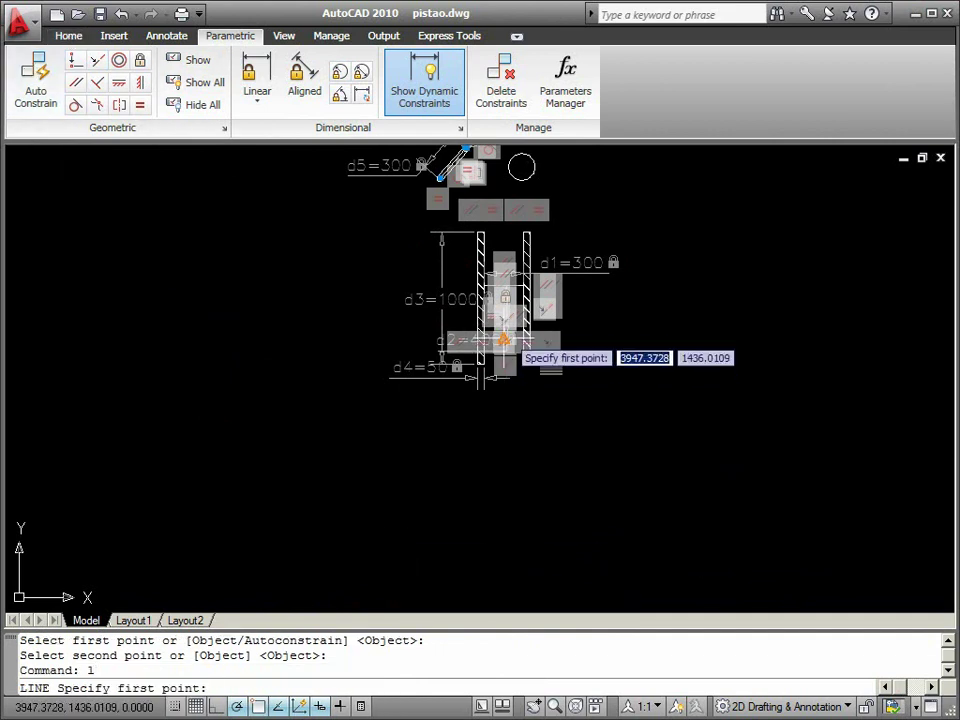
pyautogui.click(503, 340)
pyautogui.write('1000')
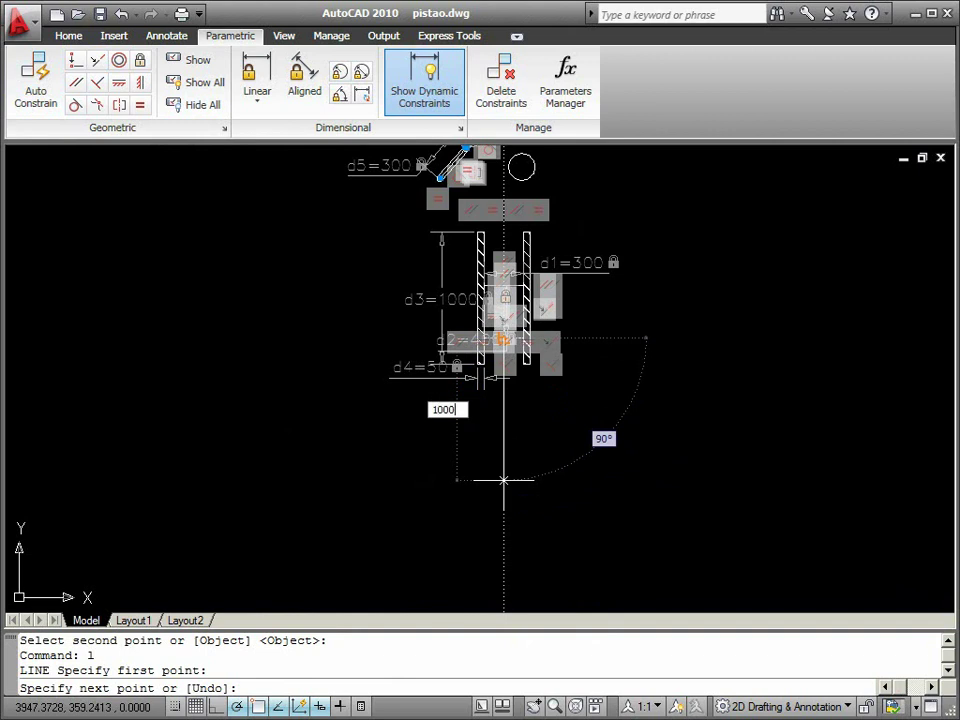
pyautogui.press('Return')
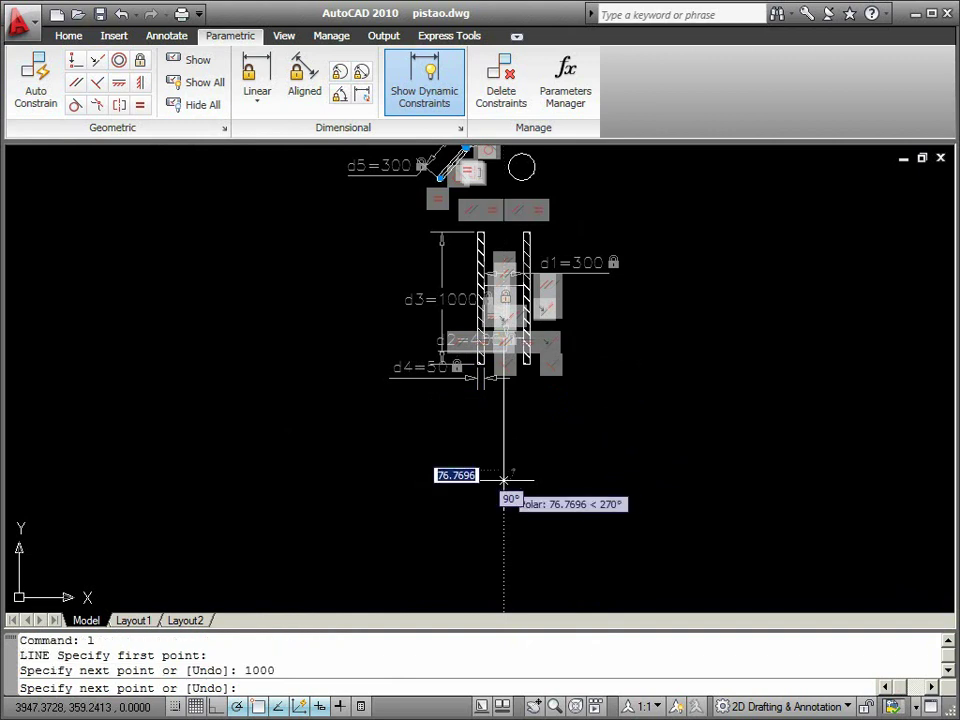
pyautogui.press('Escape')
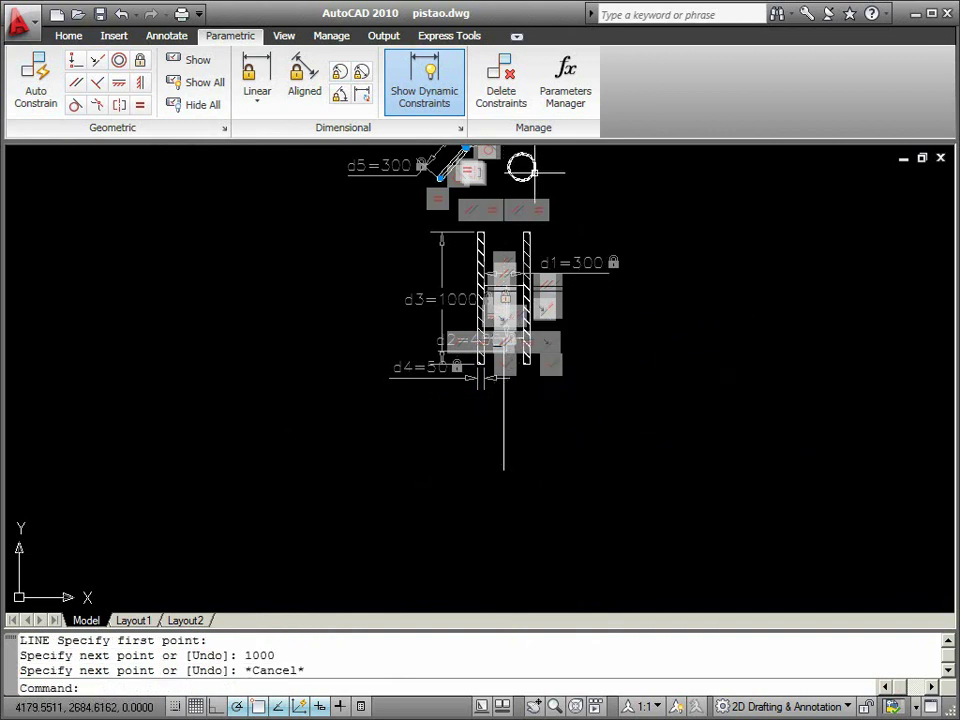
# Grip-move the small circle's centre to the guide line's lower end, then erase the guide line.
pyautogui.click(533, 172)
pyautogui.click(521, 167)
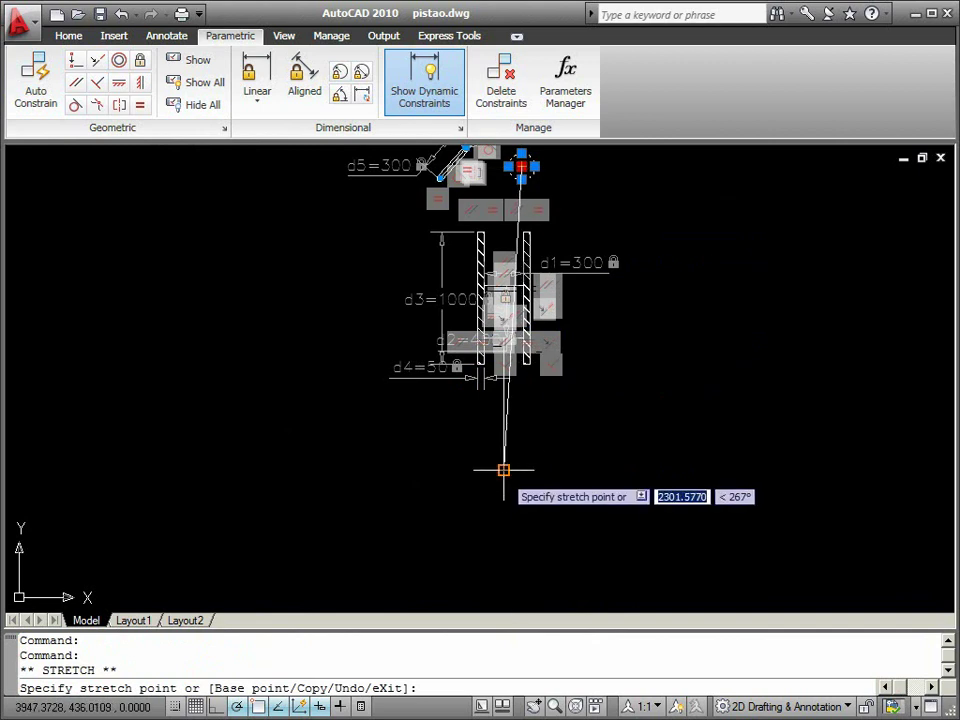
pyautogui.click(503, 469)
pyautogui.press('Escape')
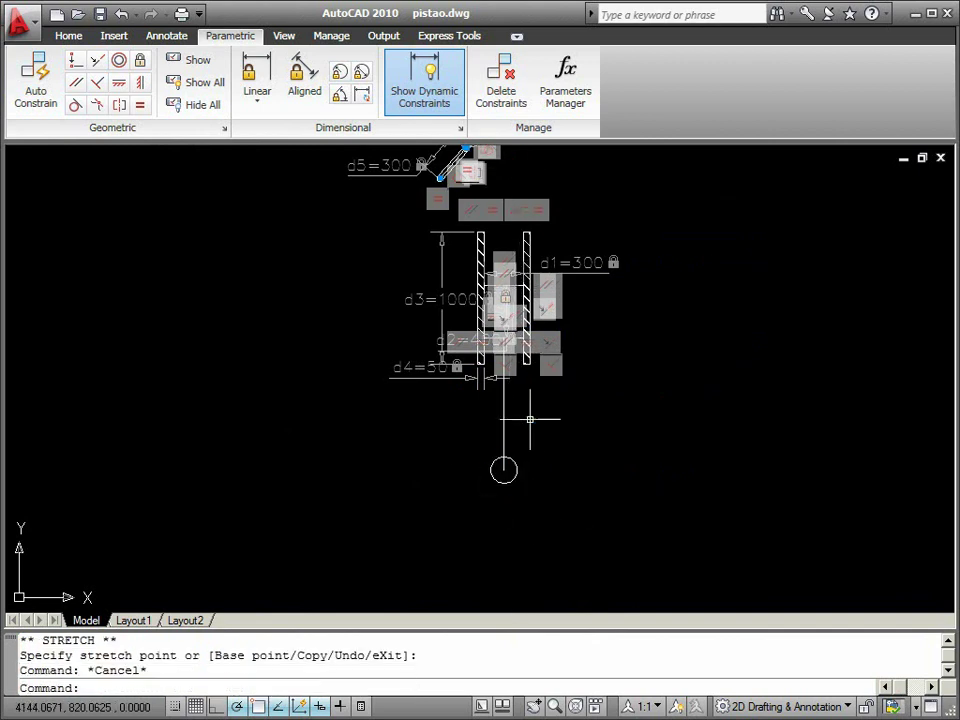
pyautogui.click(504, 424)
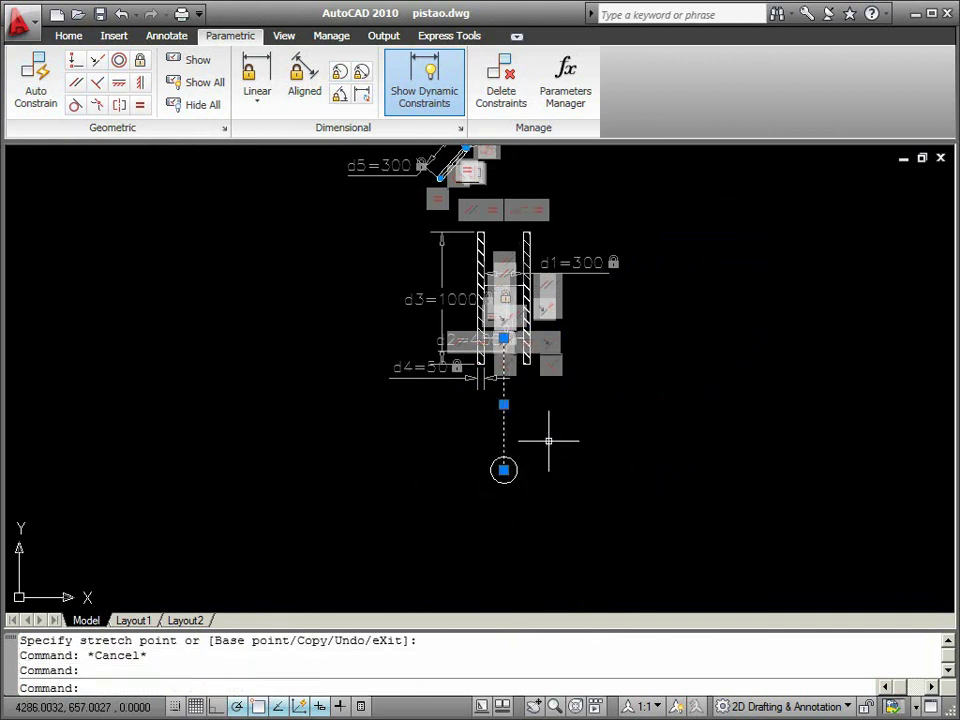
pyautogui.press('Delete')
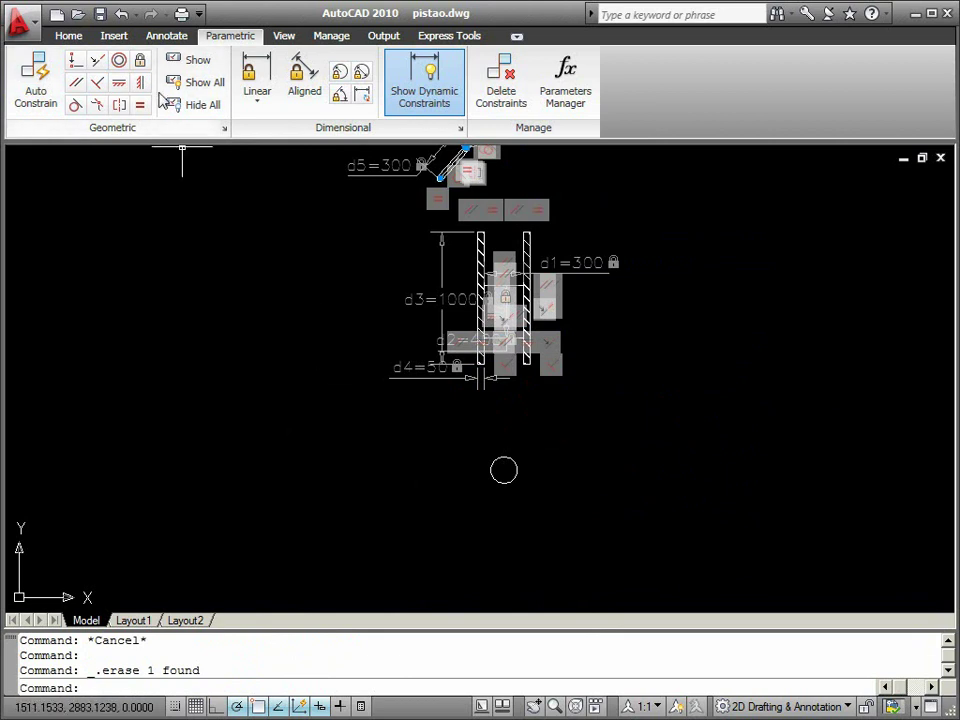
# Fix the crank circle's centre in place and hide all geometric constraint bars.
pyautogui.click(140, 60)
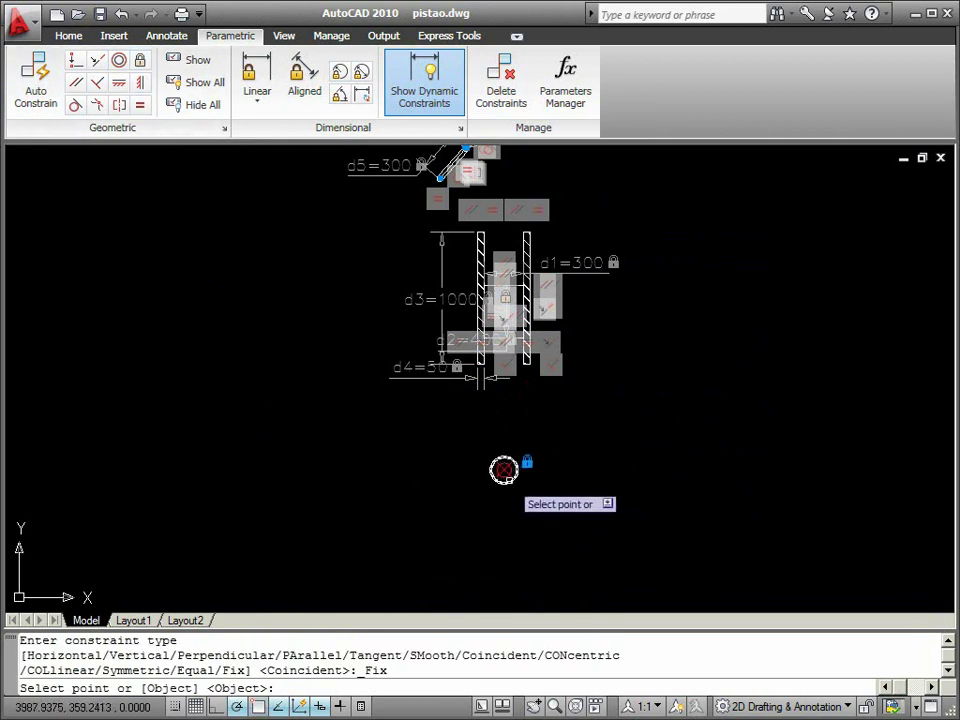
pyautogui.click(506, 480)
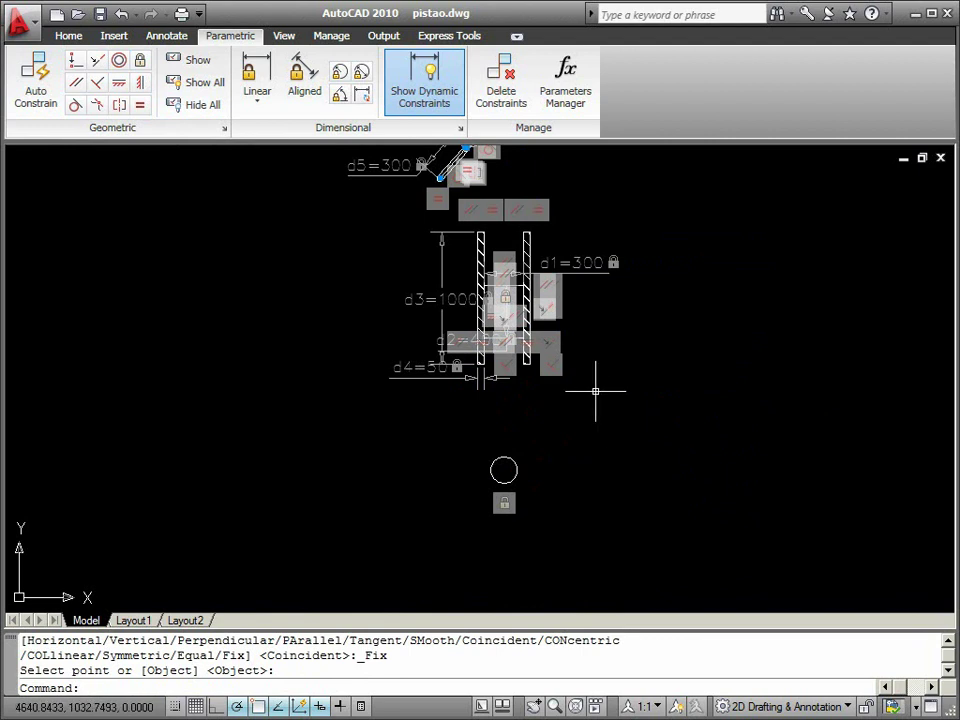
pyautogui.scroll(-2, 595, 390)
pyautogui.click(201, 104)
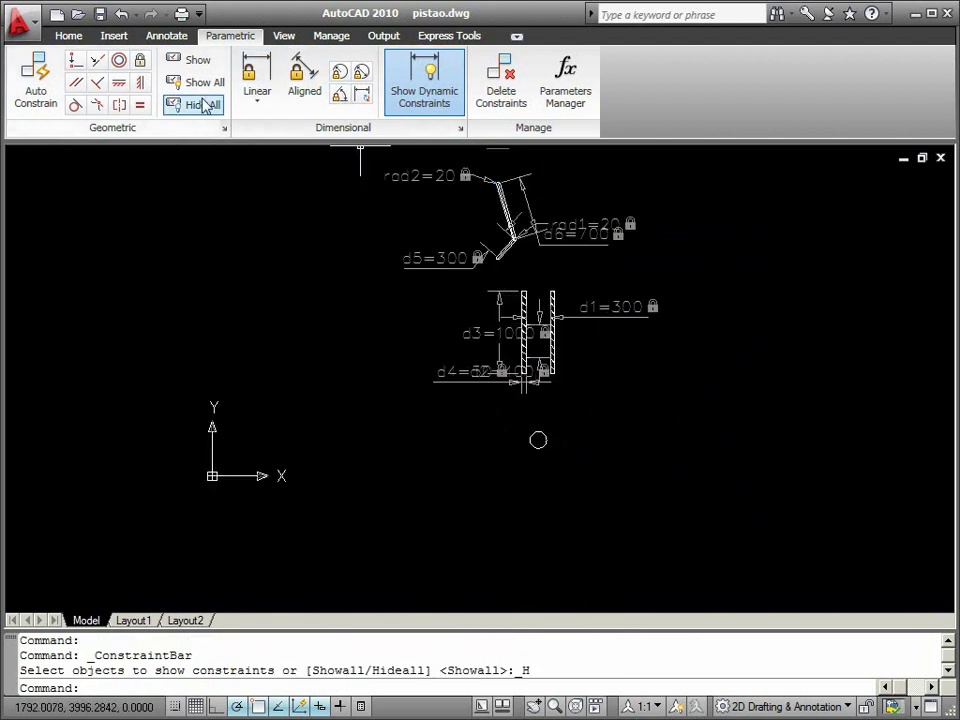
# Make the crank's free end coincident with the circle's centre.
pyautogui.click(76, 62)
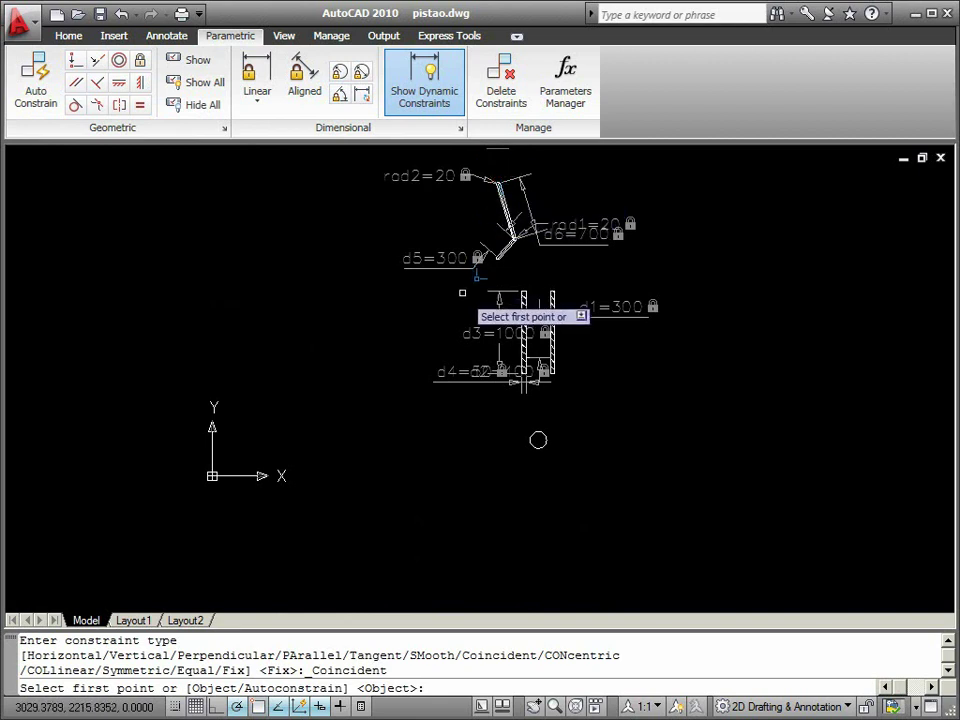
pyautogui.scroll(4, 500, 268)
pyautogui.click(455, 225)
pyautogui.scroll(-4, 475, 309)
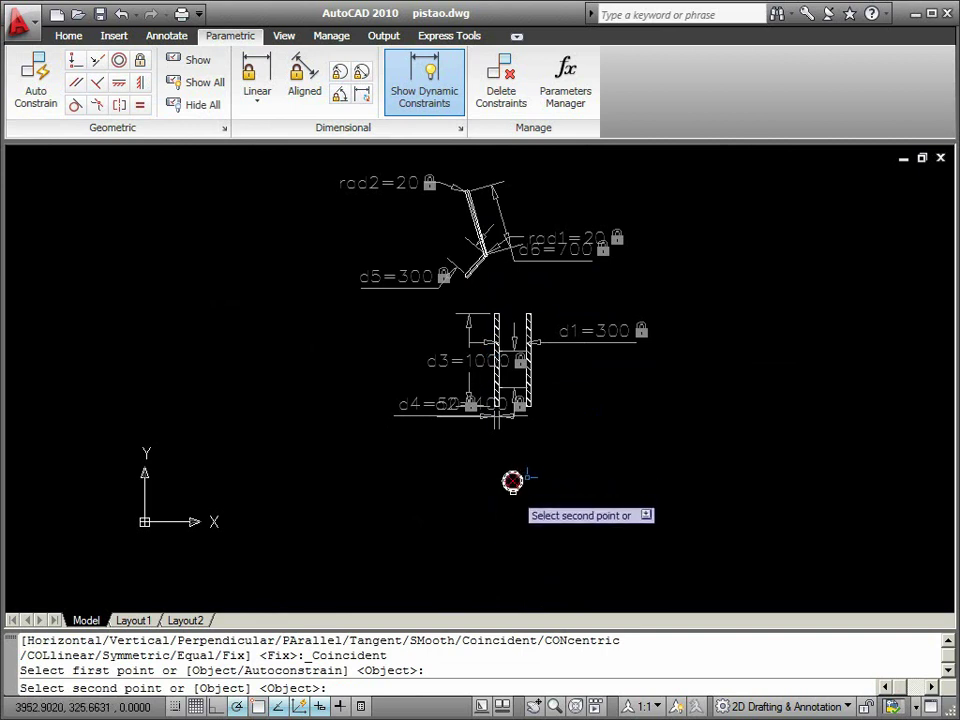
pyautogui.click(511, 481)
# Make the rod's top pin coincident with the midpoint of the piston's bottom edge.
pyautogui.scroll(2, 497, 515)
pyautogui.scroll(5, 490, 397)
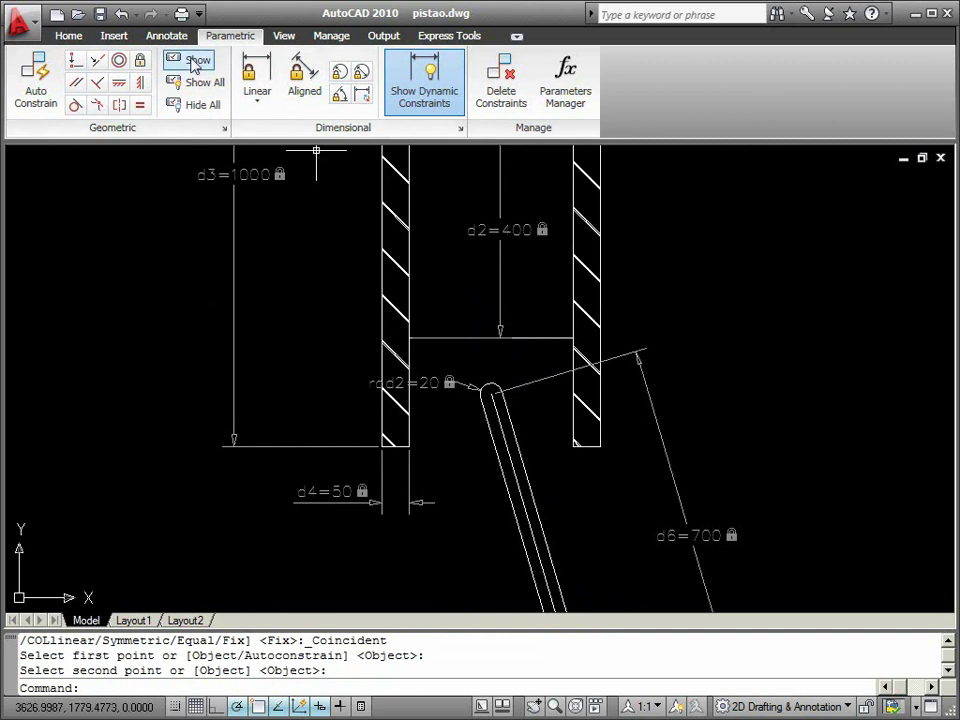
pyautogui.click(70, 64)
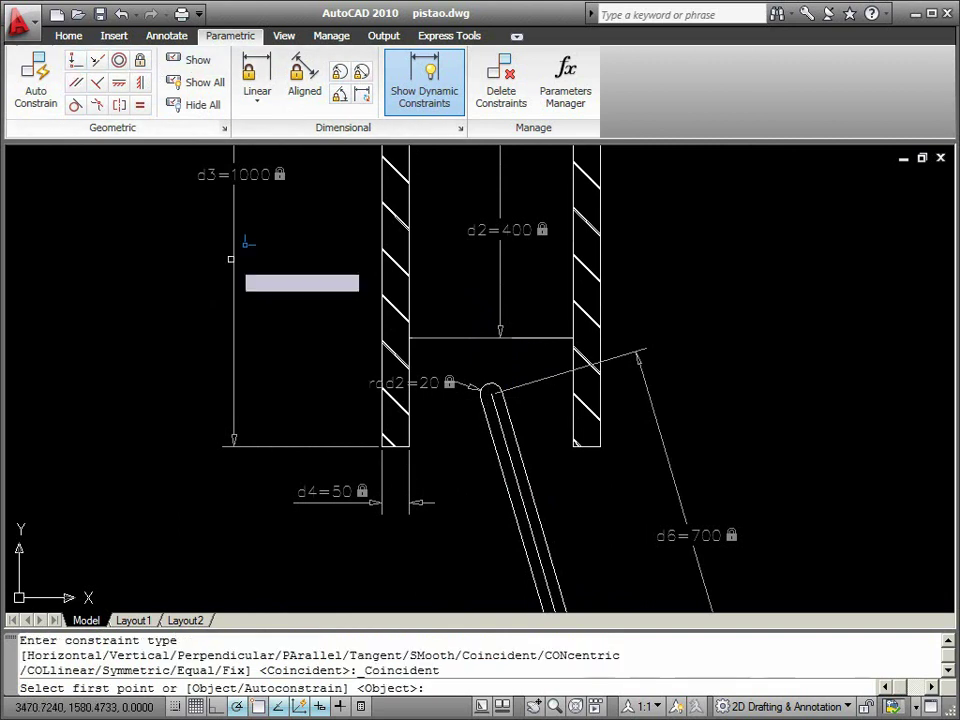
pyautogui.click(491, 390)
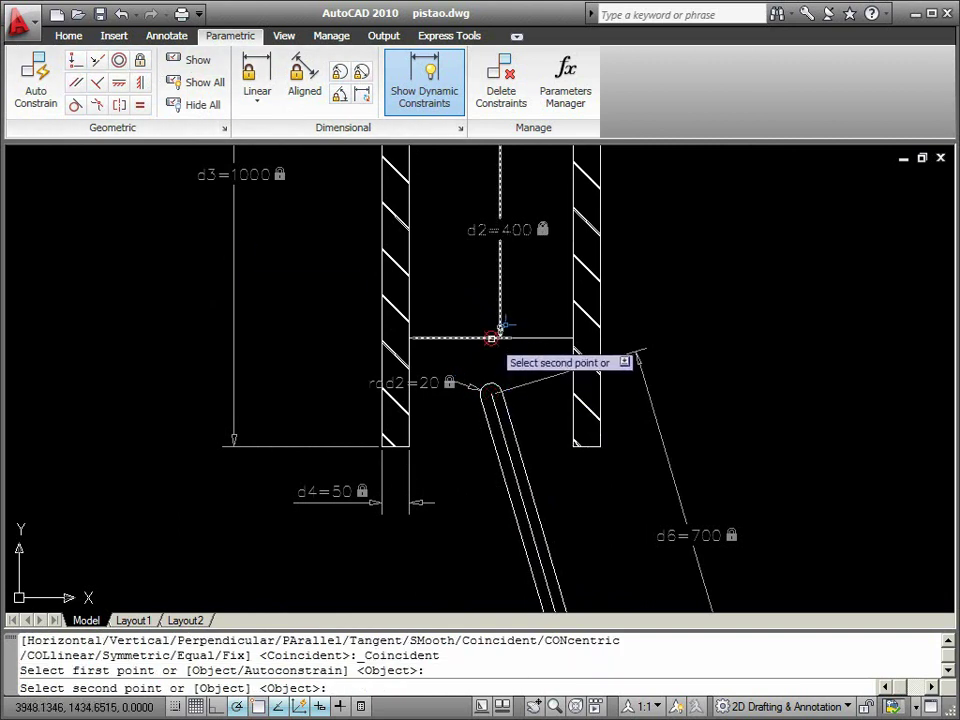
pyautogui.click(500, 337)
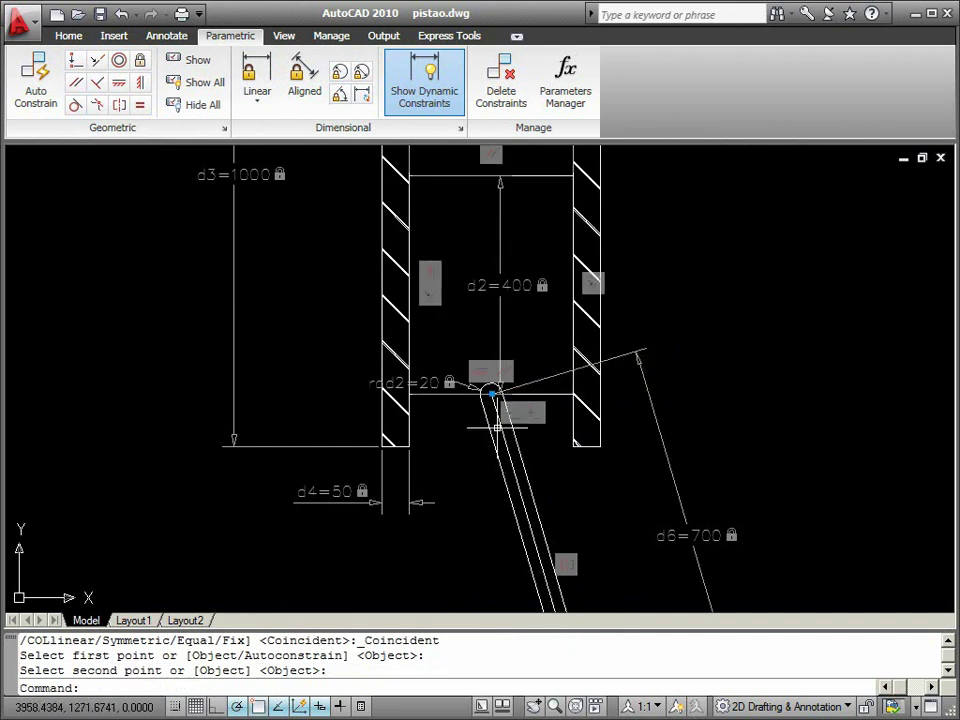
pyautogui.scroll(-4, 505, 390)
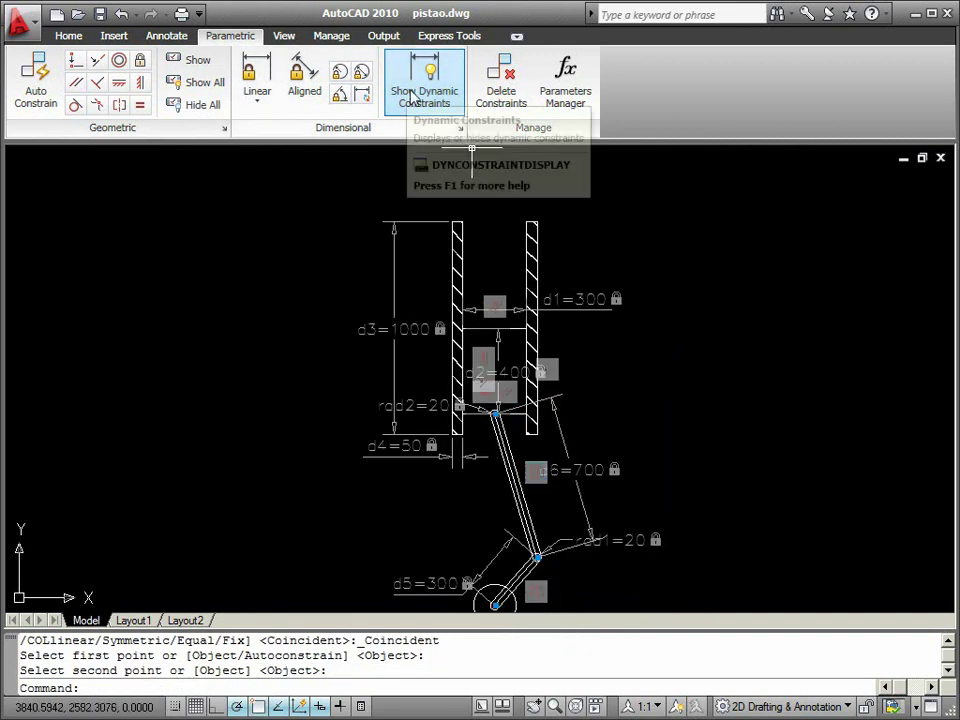
# Hide dynamic dimensional constraints and geometric bars, recentre the mechanism, and select the crank.
pyautogui.click(410, 90)
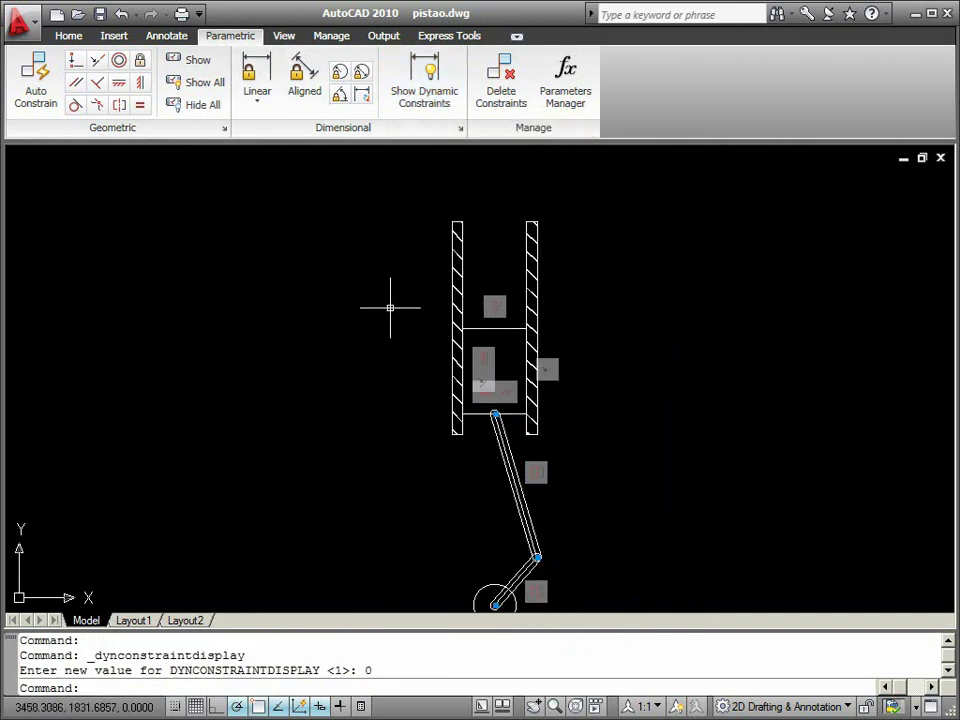
pyautogui.click(192, 104)
pyautogui.moveTo(465, 506)
pyautogui.mouseDown(button='middle')
pyautogui.moveTo(450, 403)
pyautogui.moveTo(438, 453)
pyautogui.mouseUp(button='middle')
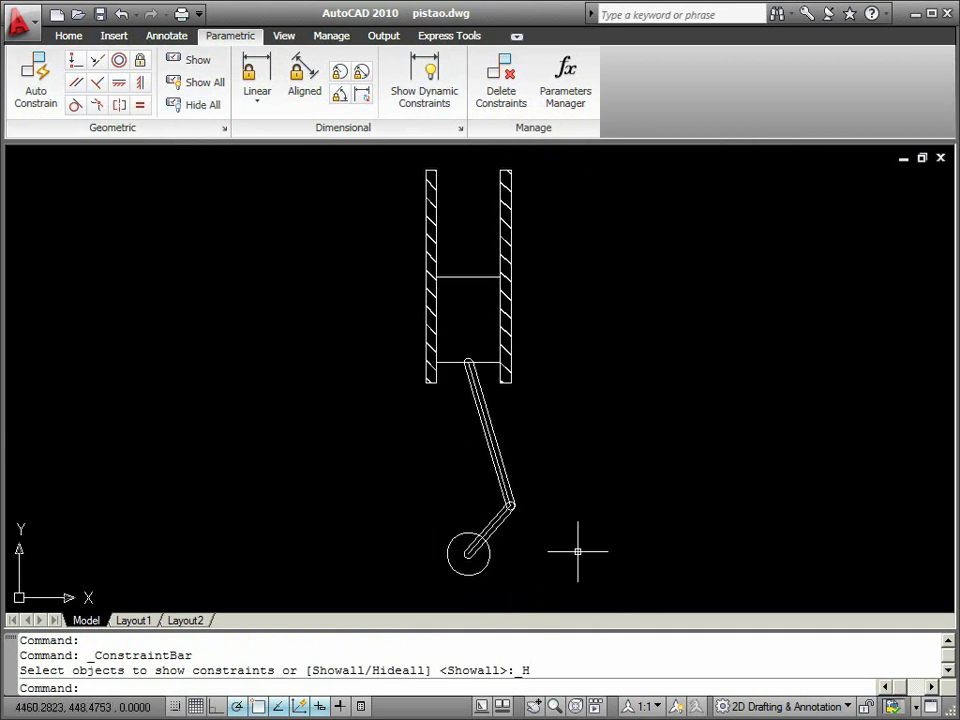
pyautogui.click(500, 515)
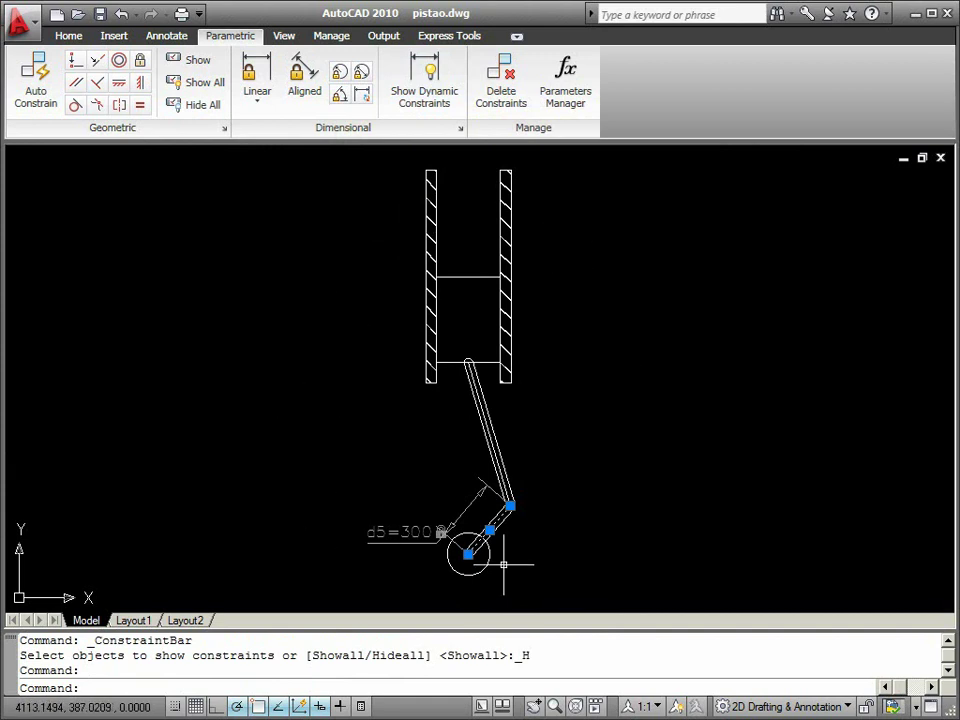
pyautogui.moveTo(510, 505); pyautogui.dragTo(495, 535)
pyautogui.press('Escape')
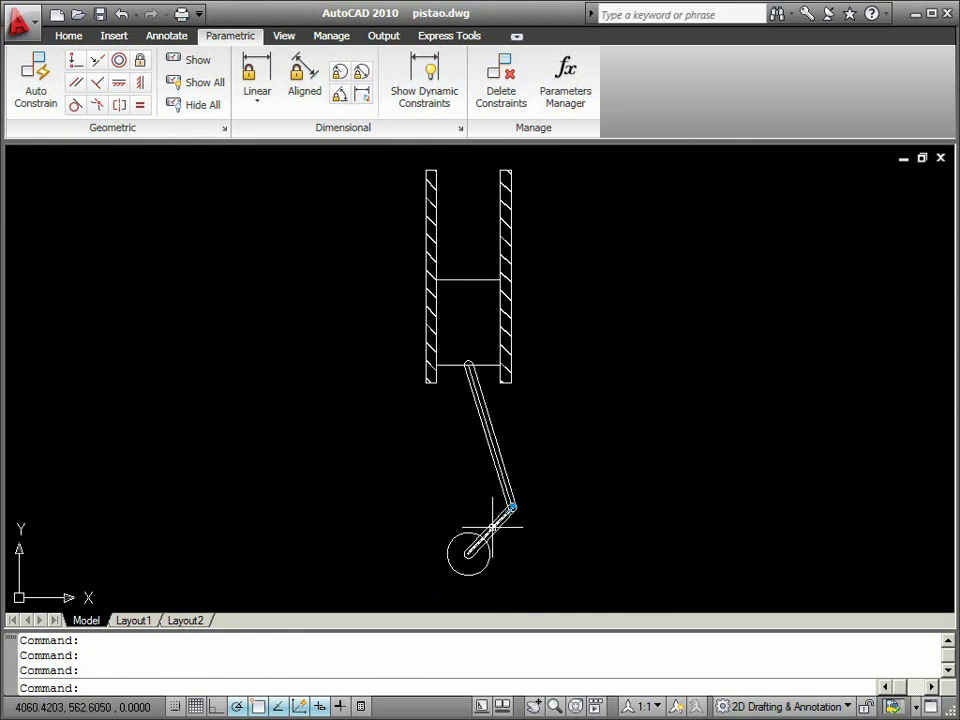
pyautogui.click(492, 526)
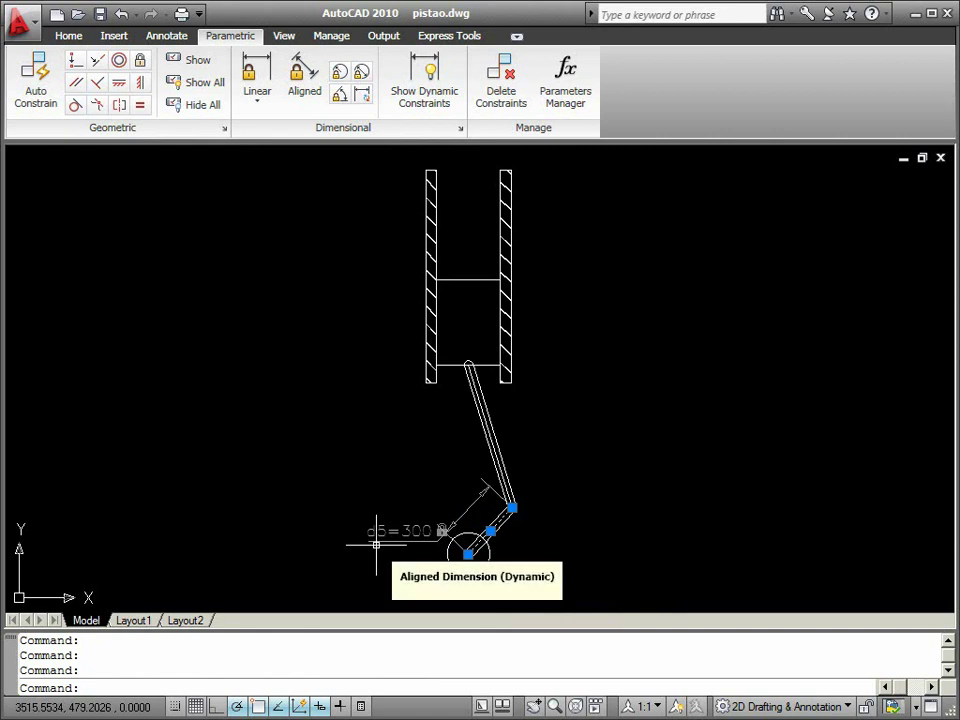
# Change the crank's d5 length constraint from 300 to 400, then trial-swing the crank and cancel.
pyautogui.doubleClick(405, 533)
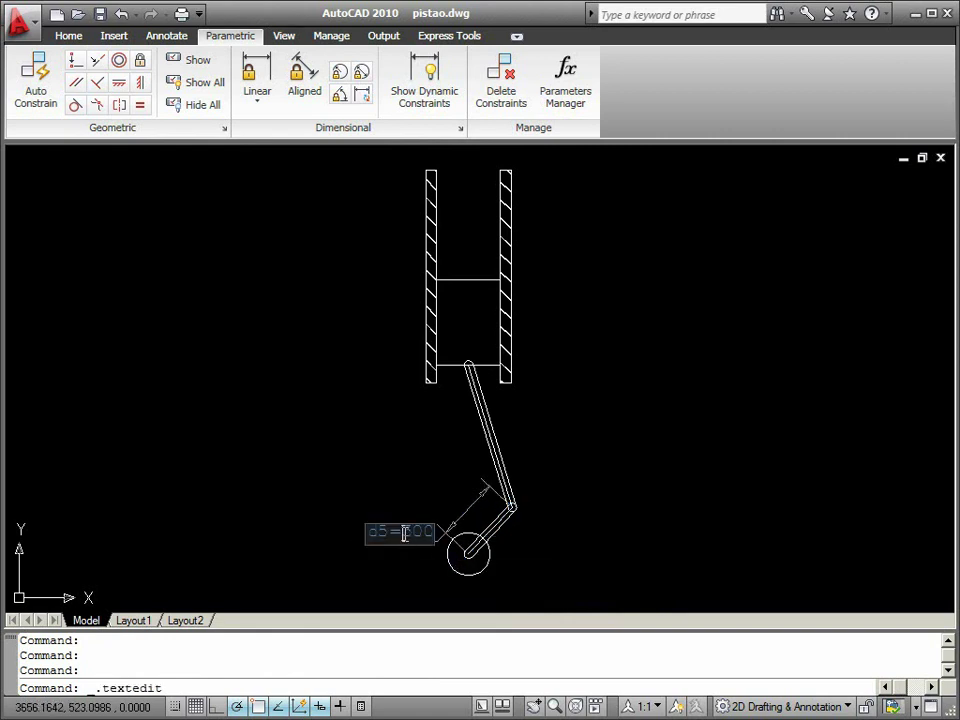
pyautogui.press('Return')
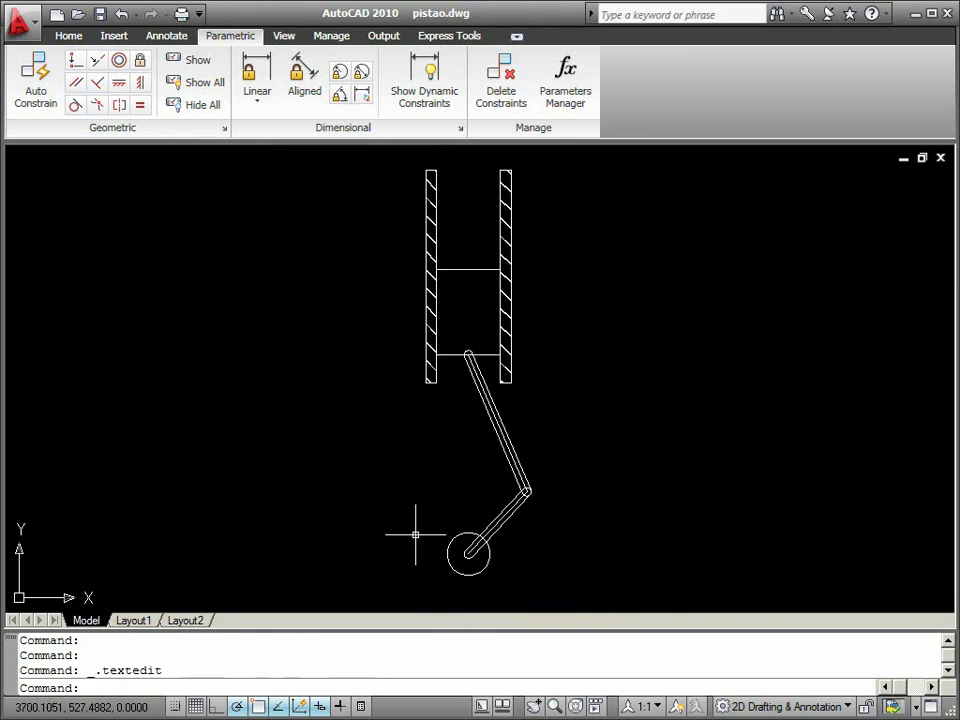
pyautogui.click(502, 517)
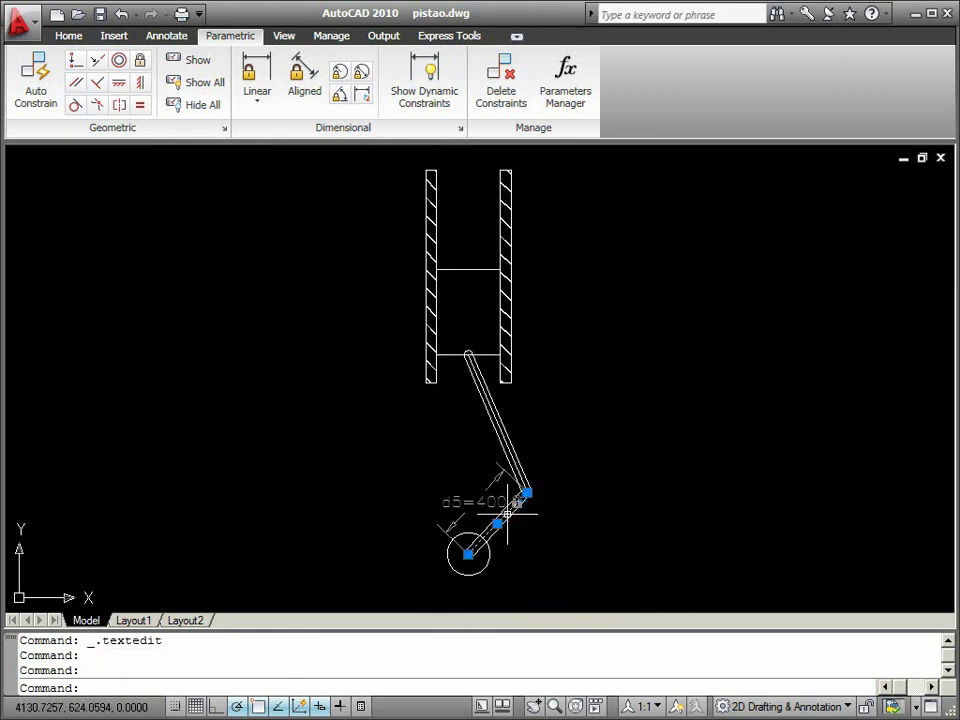
pyautogui.click(497, 523)
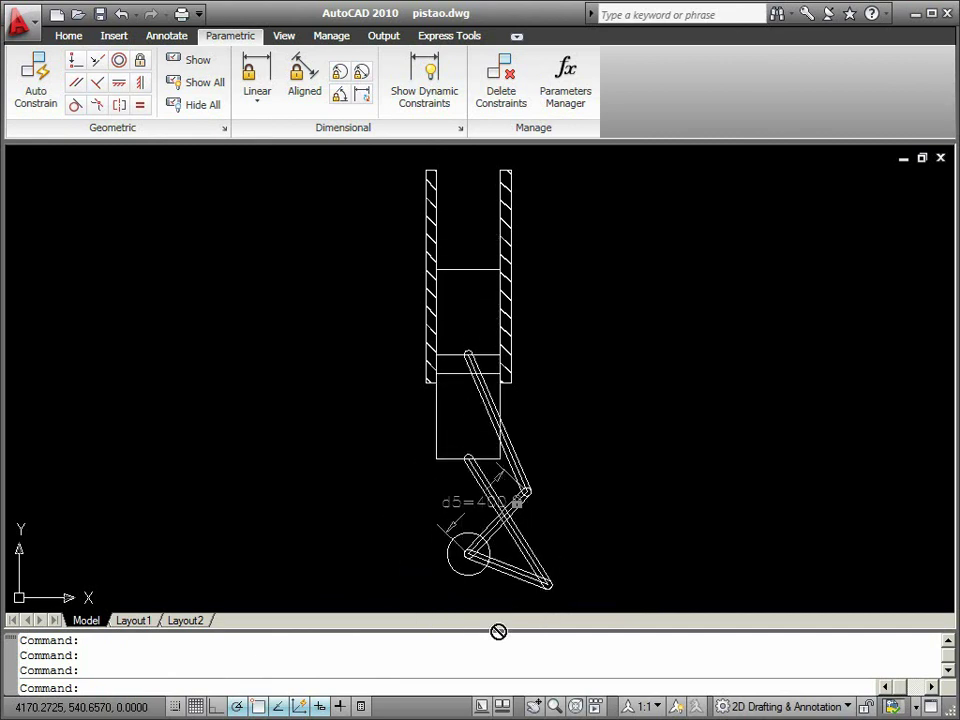
pyautogui.press('Escape')
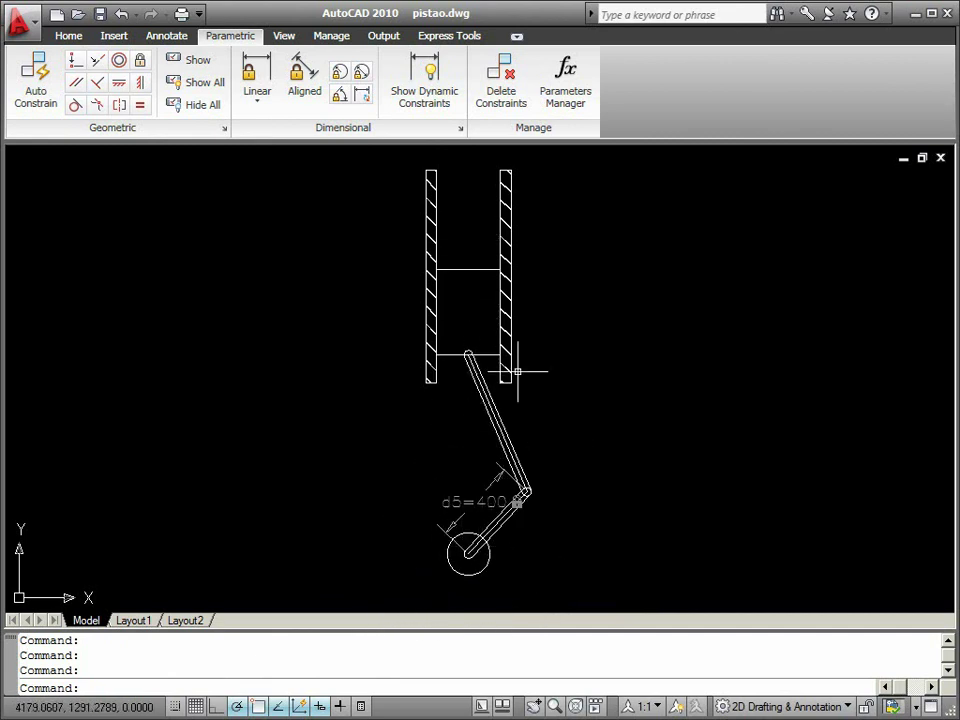